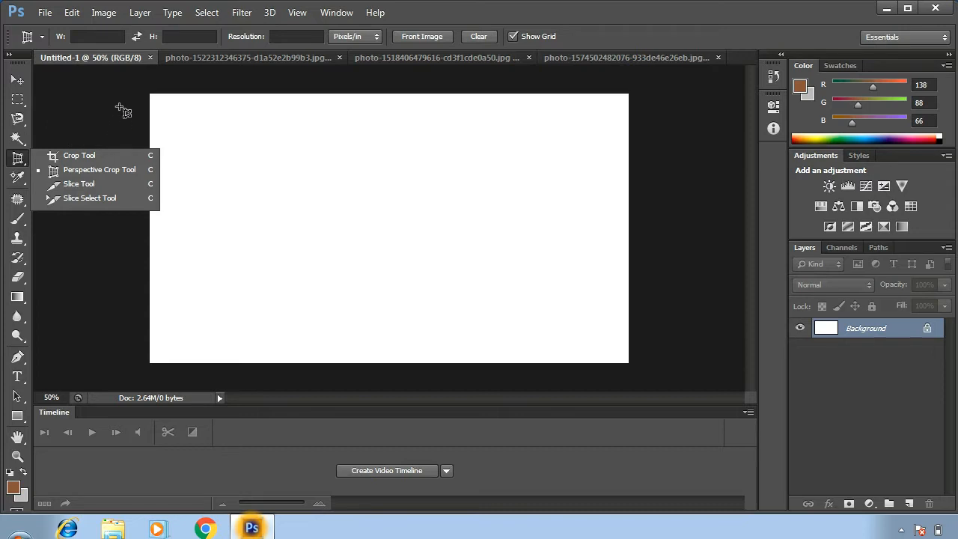
- Switch to the wristwatch photo document and activate the Crop tool
click(100, 59)
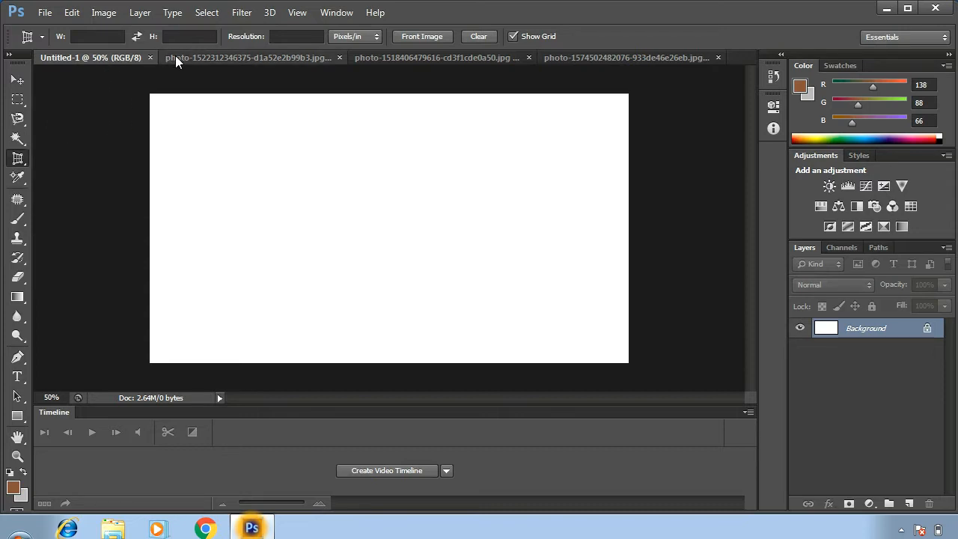
click(204, 58)
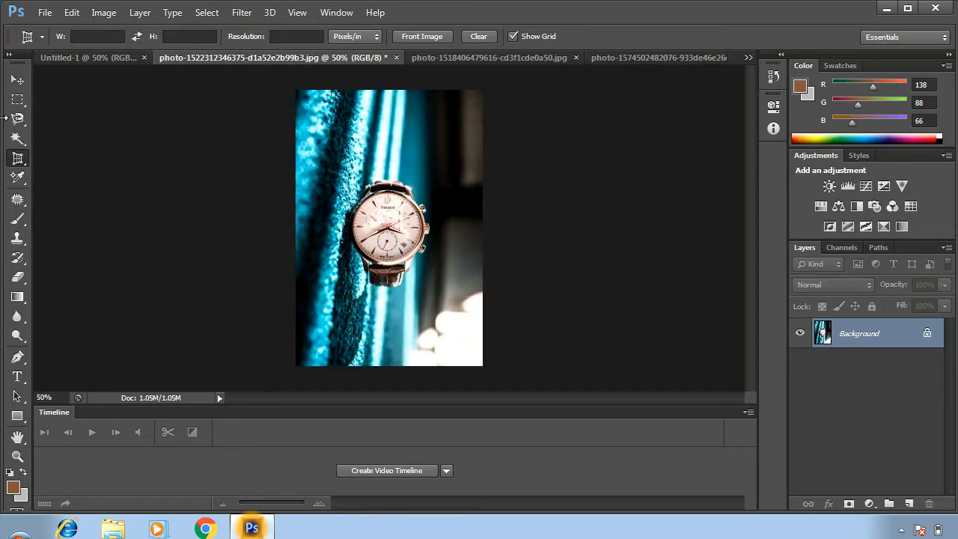
click(26, 161)
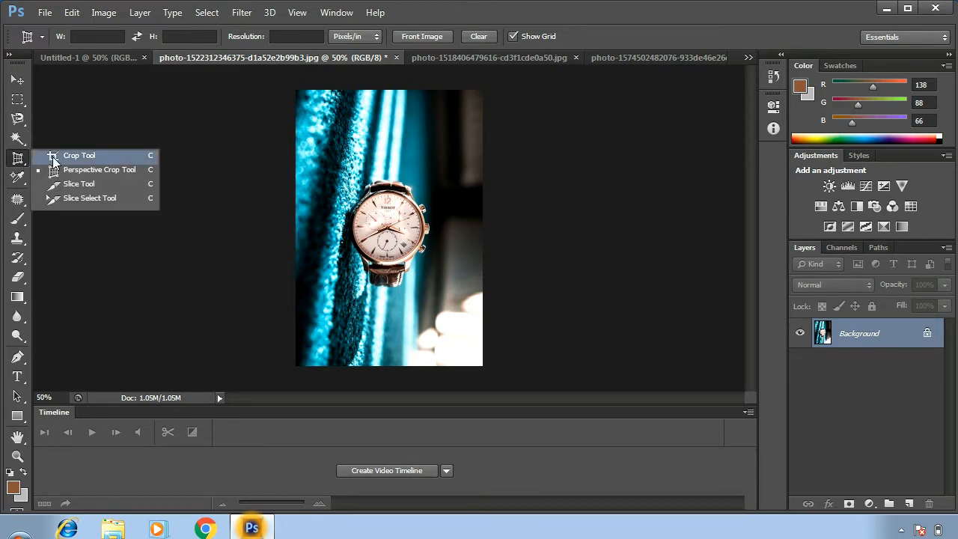
click(52, 157)
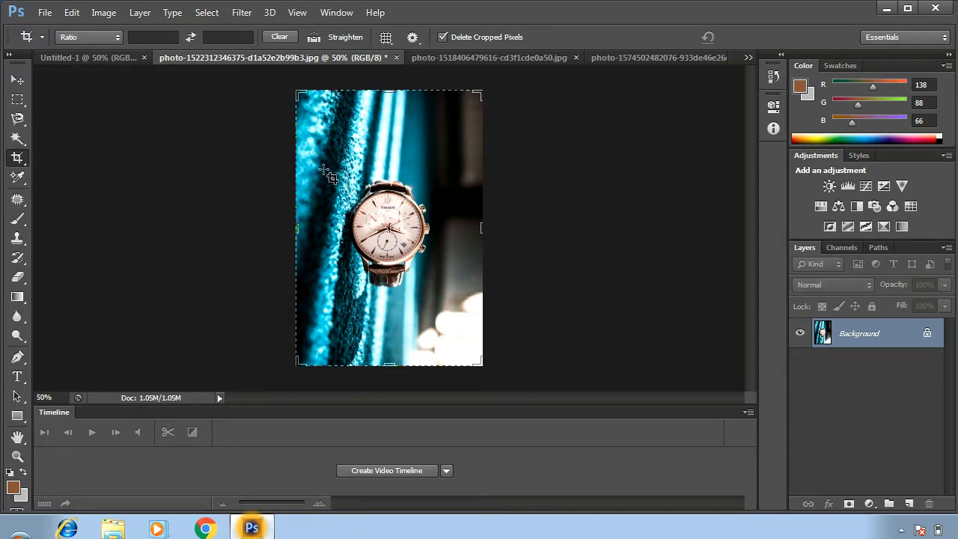
right_click(15, 161)
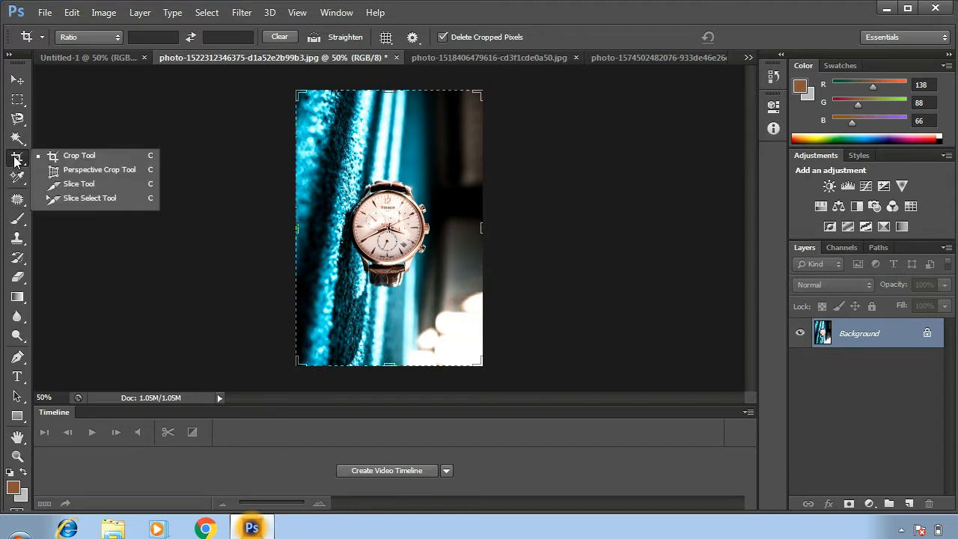
click(72, 157)
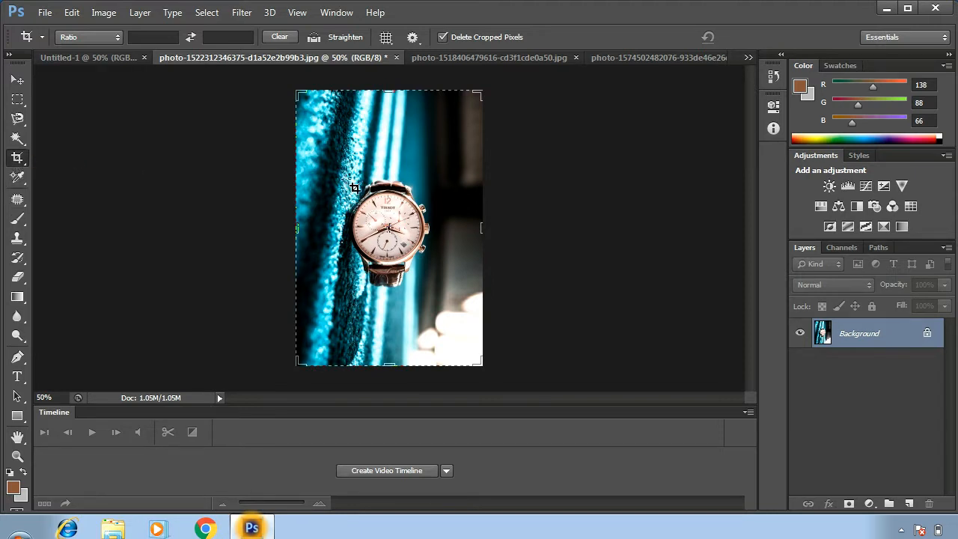
- Try a freehand crop tightly around the watch, and undo the crop
drag(339, 171, 440, 298)
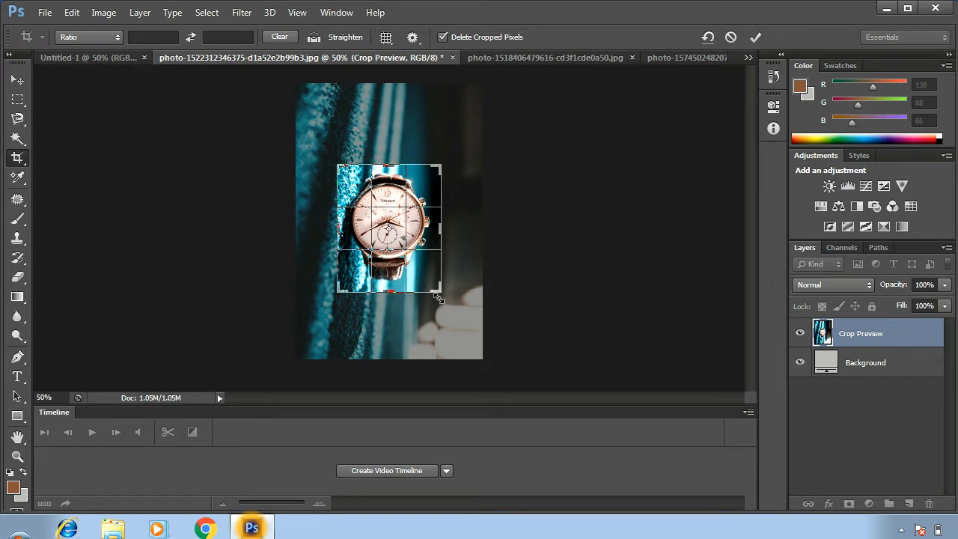
double_click(404, 261)
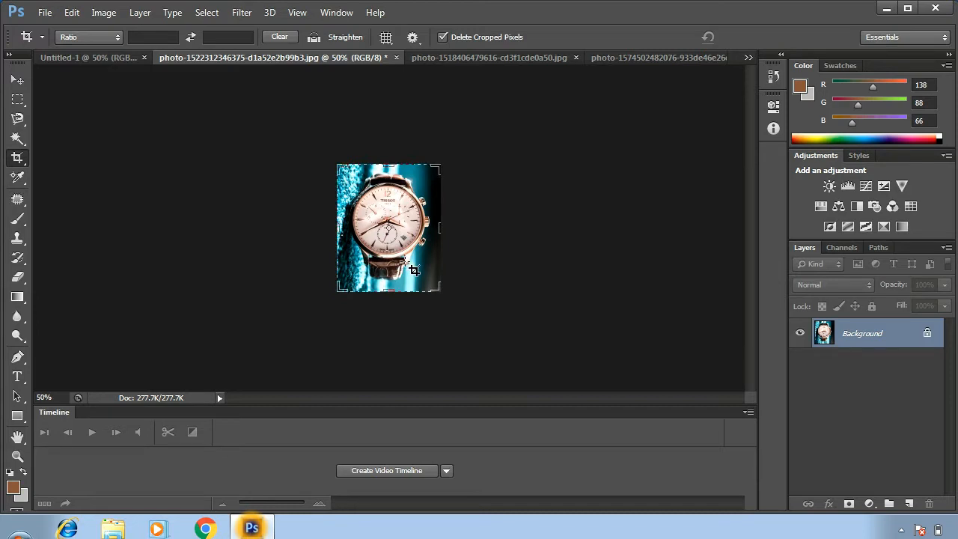
key(ctrl)
key(ctrl+z)
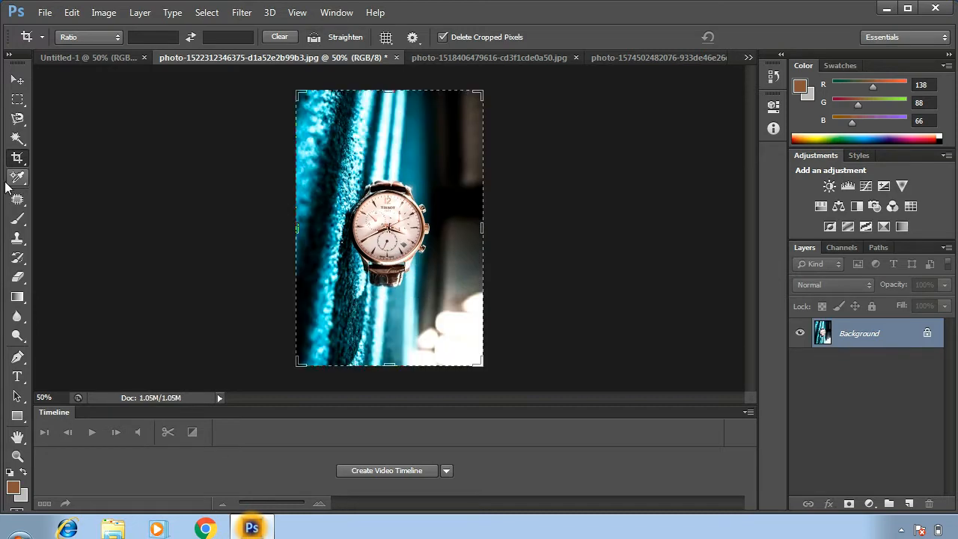
- Crop the photo to a nearly square area around the watch, keeping the unconstrained ratio and the Rule of Thirds overlay
drag(330, 171, 449, 284)
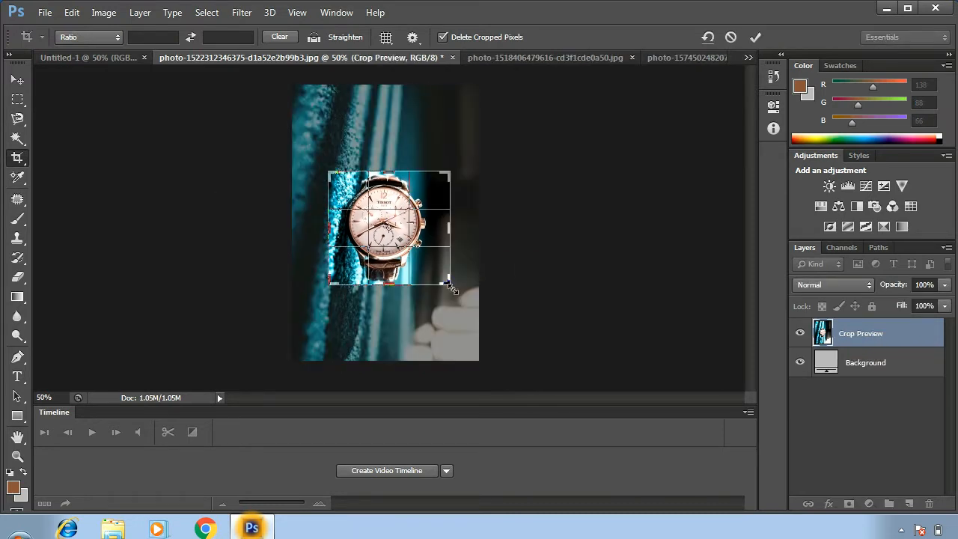
click(106, 37)
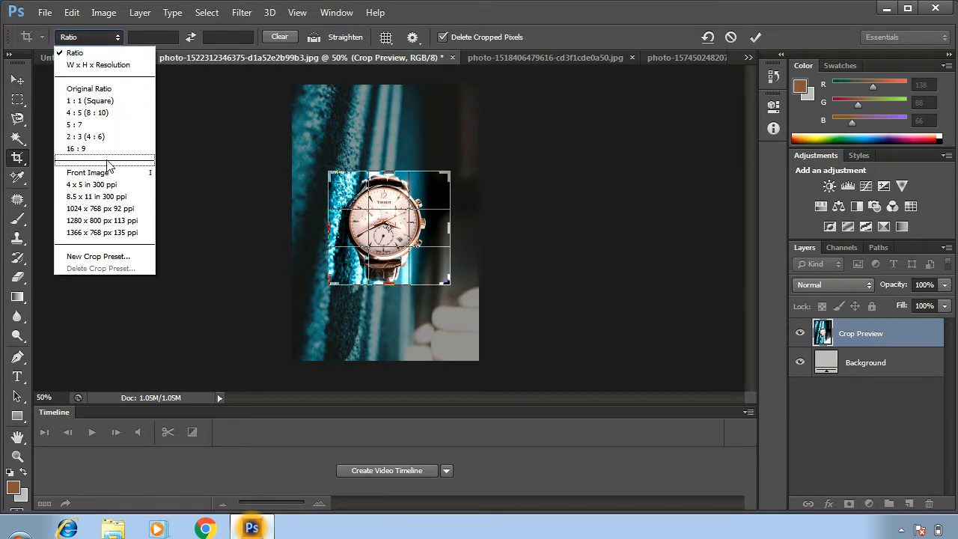
click(114, 38)
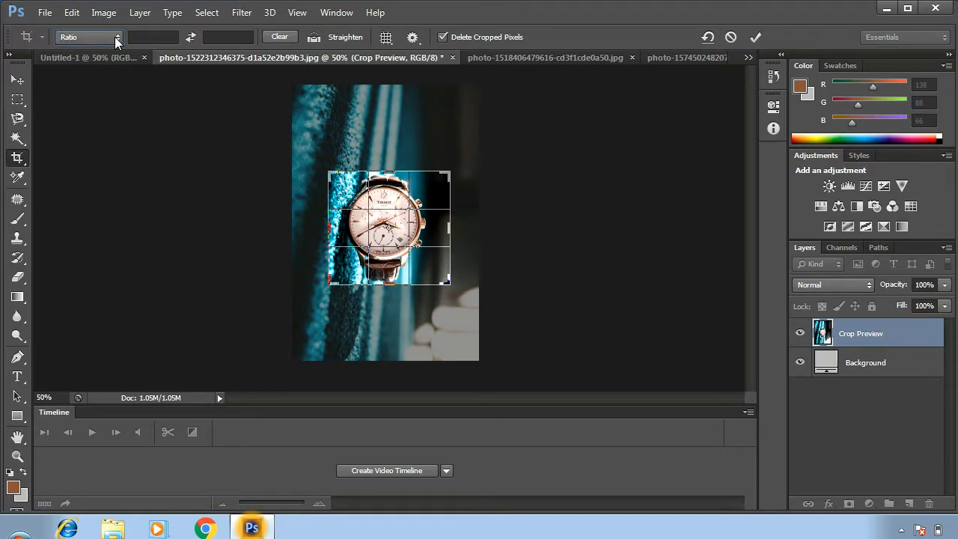
click(390, 40)
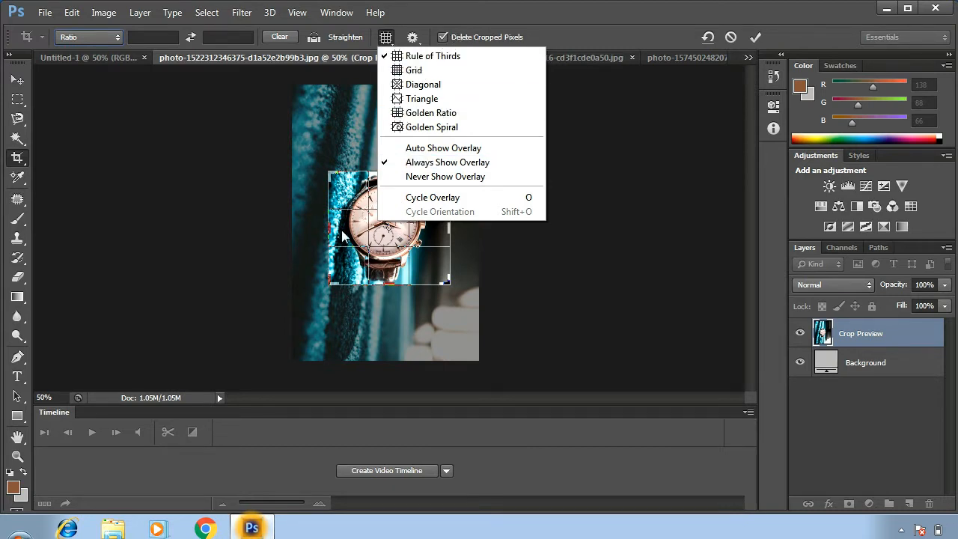
click(305, 196)
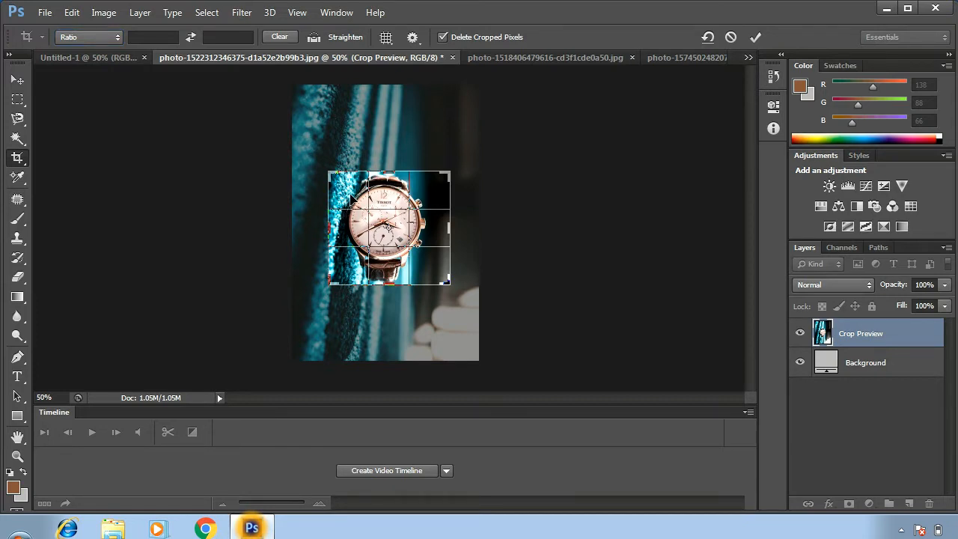
key(Return)
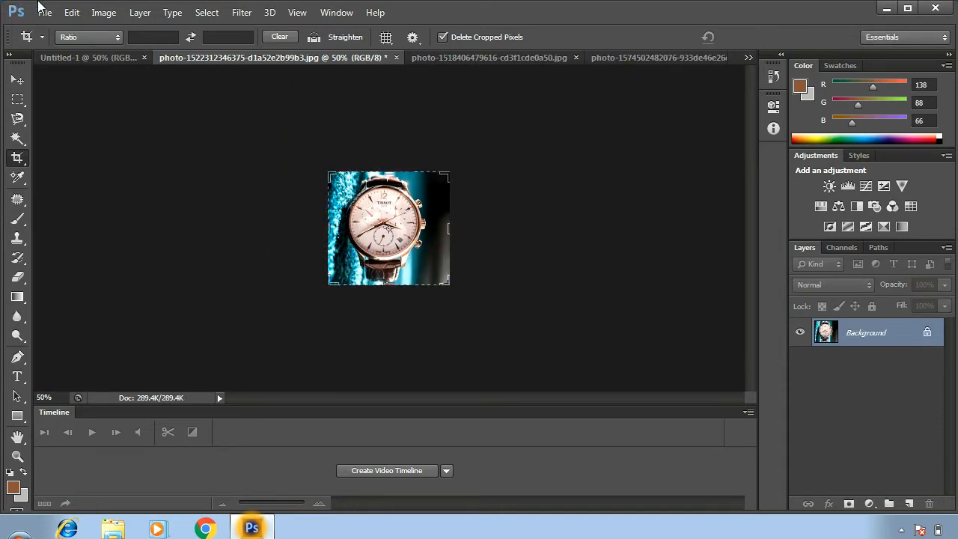
- Switch to the burnt paper poem photo and activate the Perspective Crop Tool
right_click(18, 160)
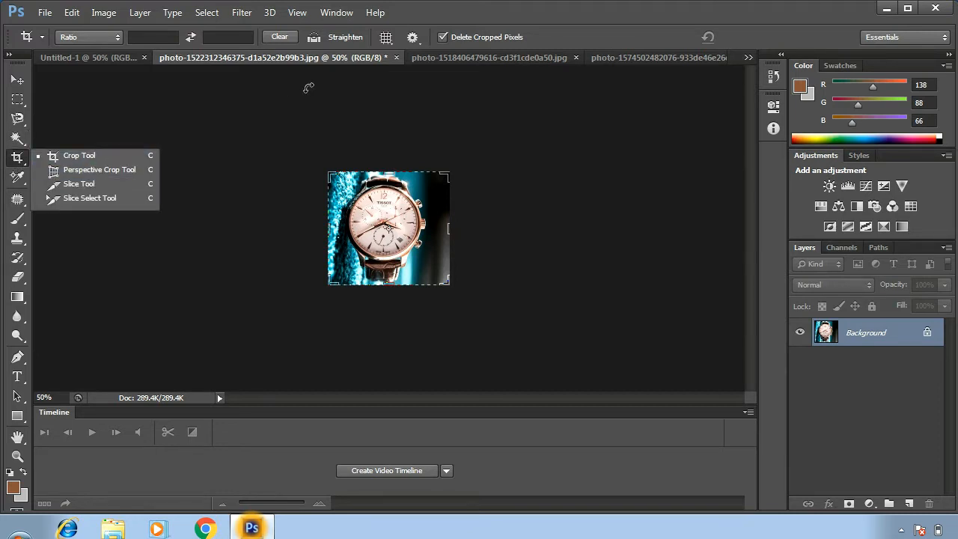
click(510, 58)
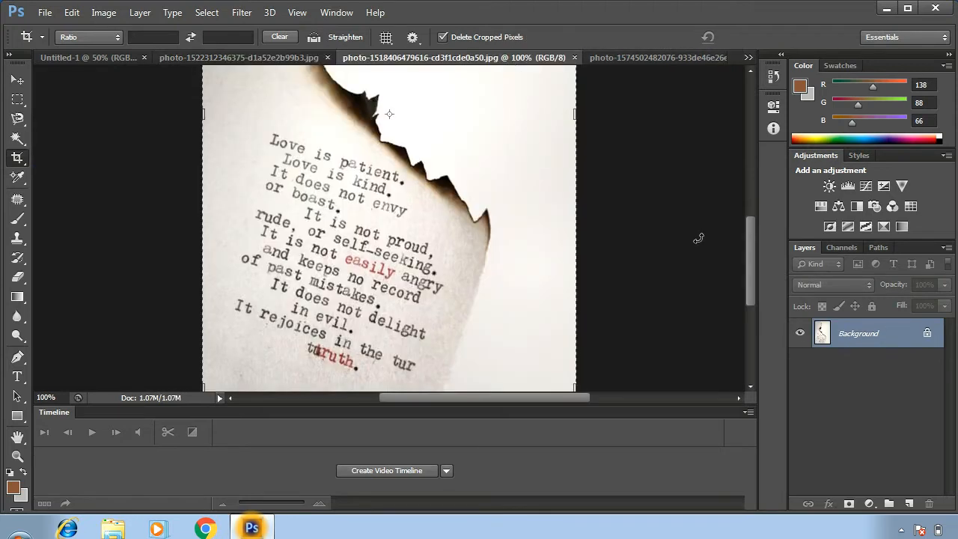
drag(747, 241, 753, 252)
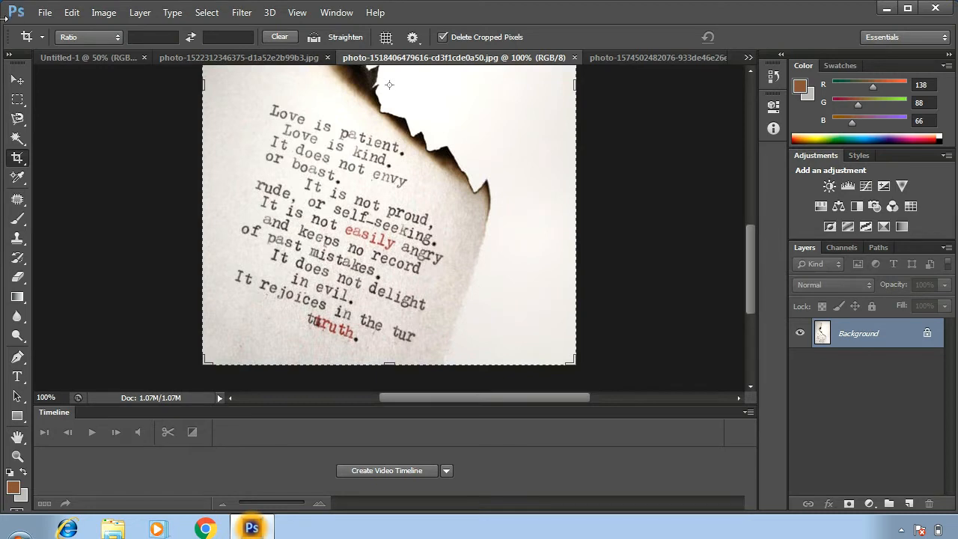
right_click(17, 157)
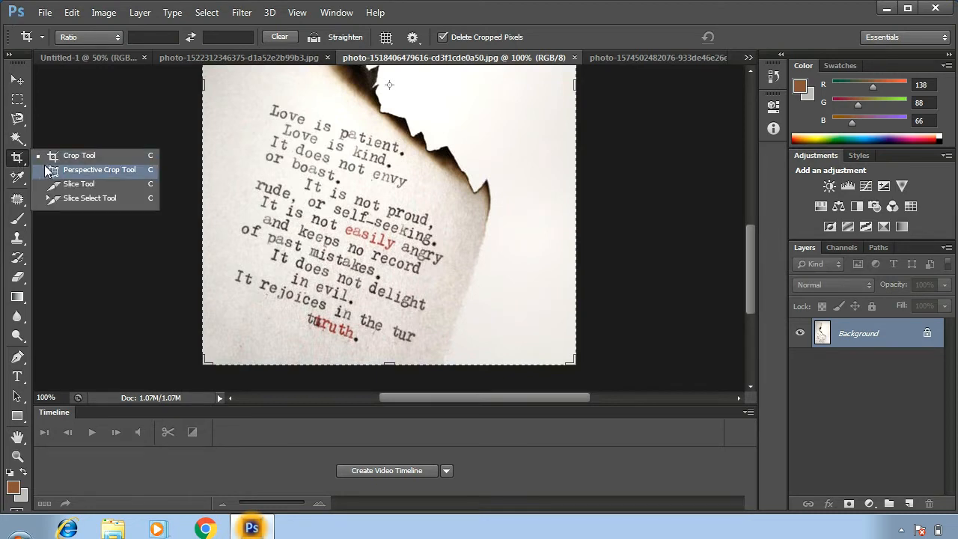
click(52, 171)
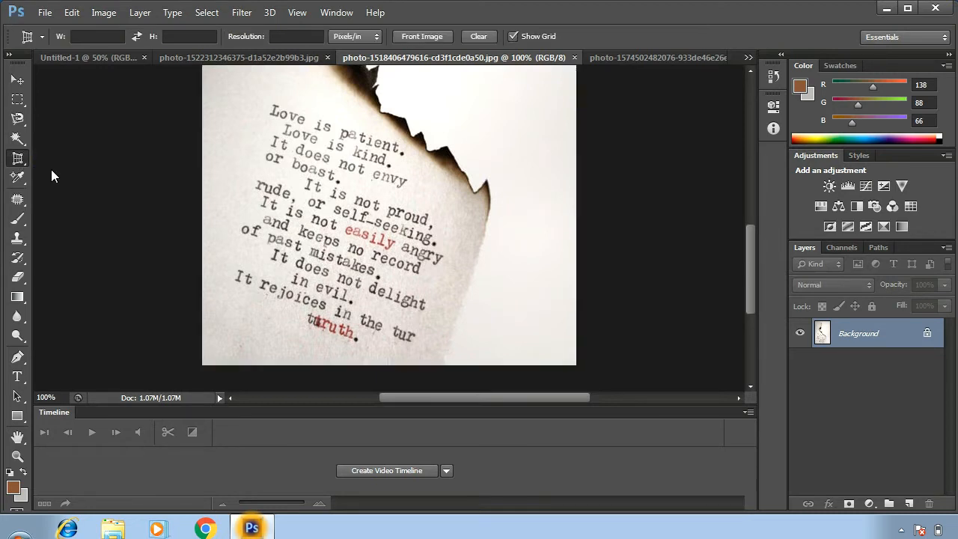
- Try a perspective crop around the poem text with its upper edge slanted along the paper, and undo the crop
drag(207, 90, 443, 355)
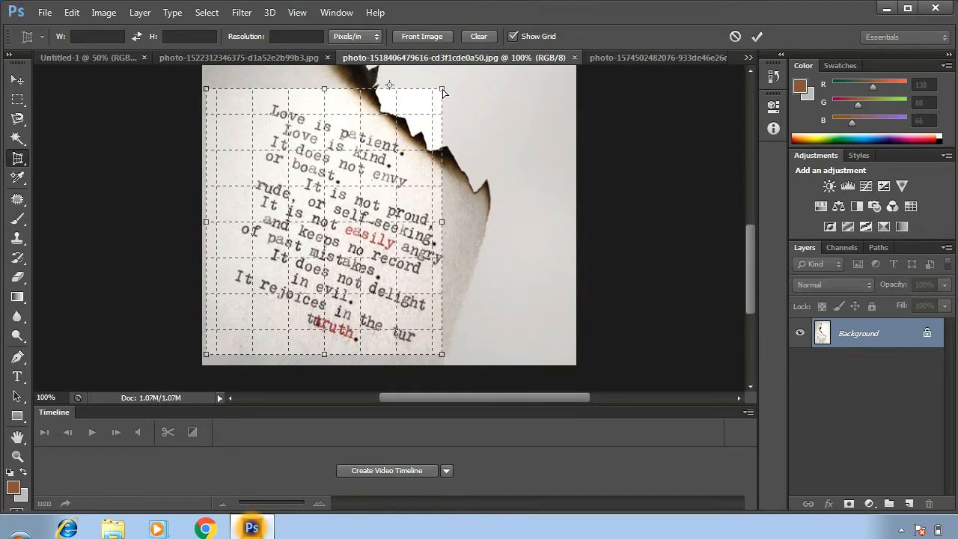
drag(443, 91, 420, 139)
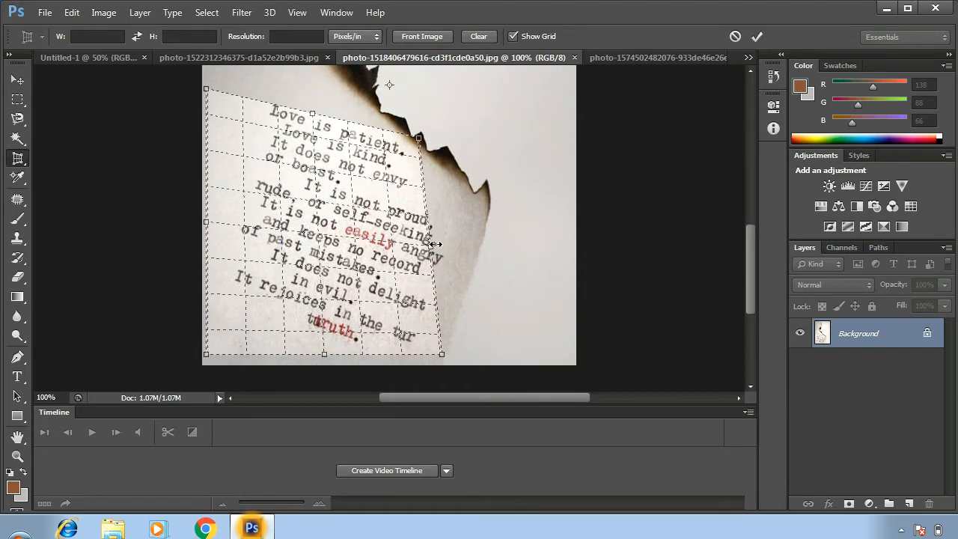
drag(436, 246, 455, 250)
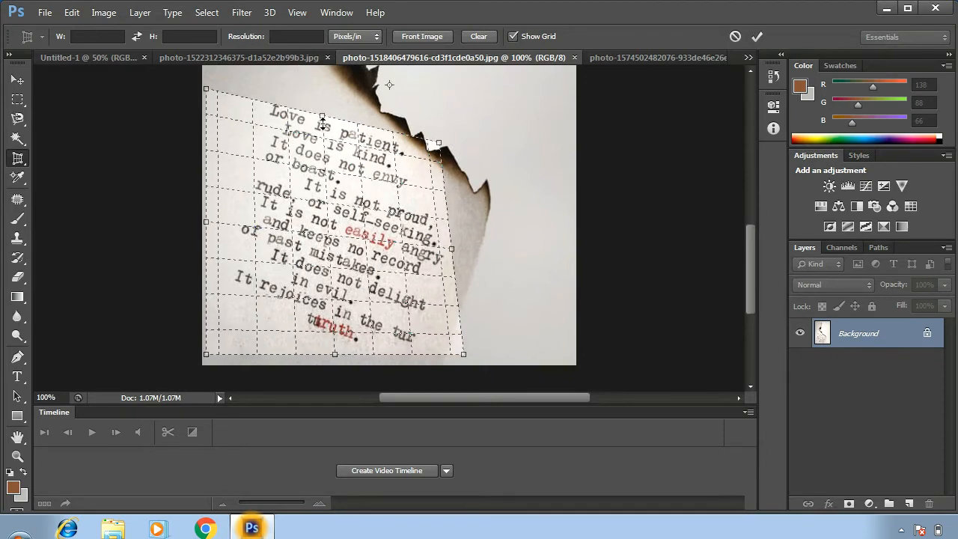
drag(324, 116, 326, 103)
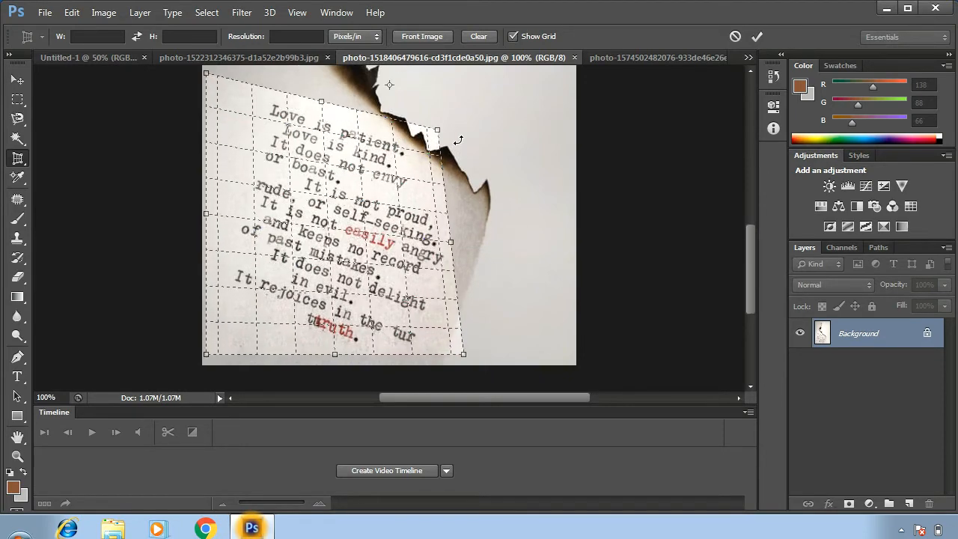
drag(437, 132, 424, 144)
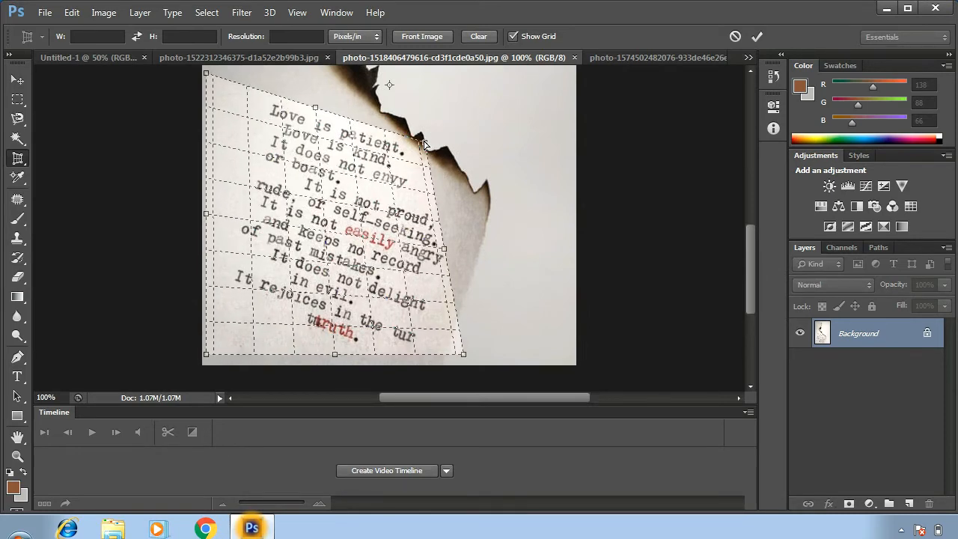
key(Return)
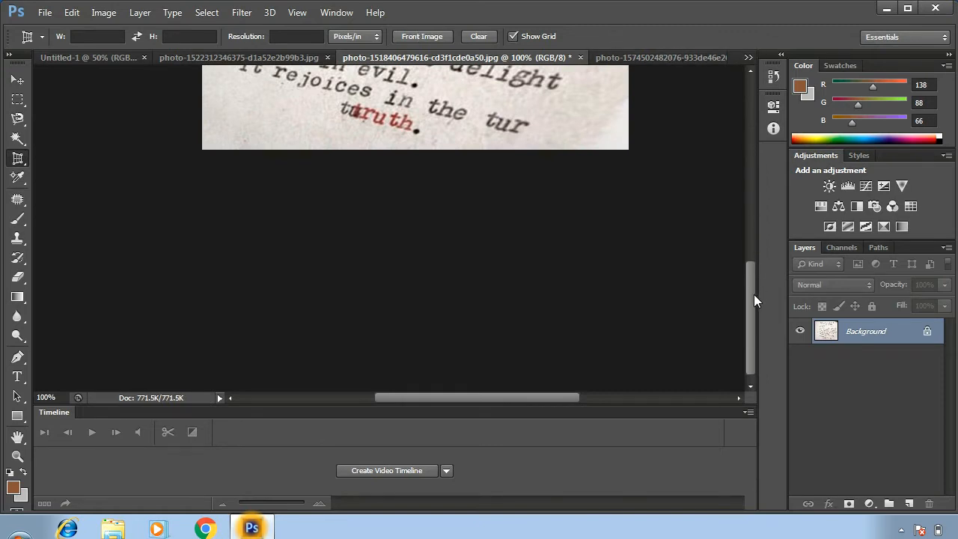
drag(753, 294, 718, 205)
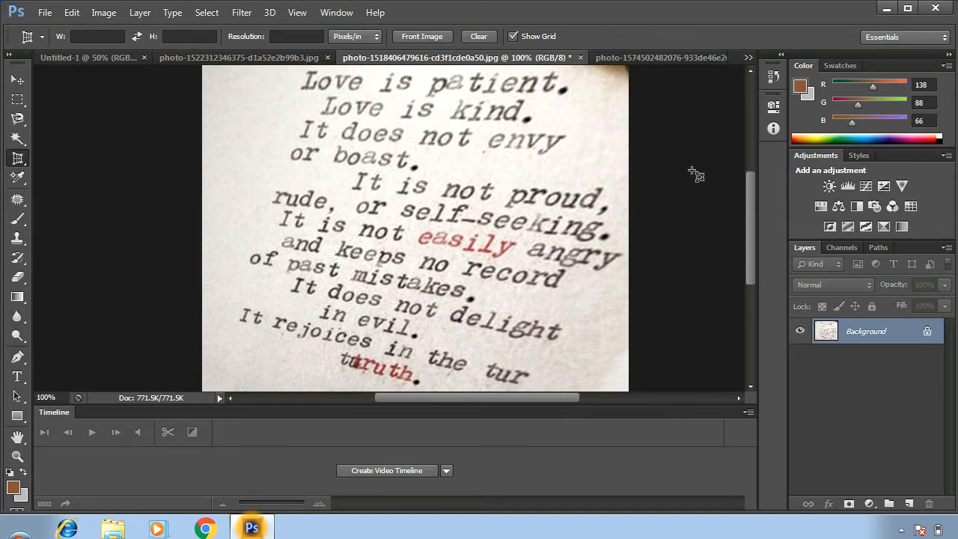
key(ctrl+z)
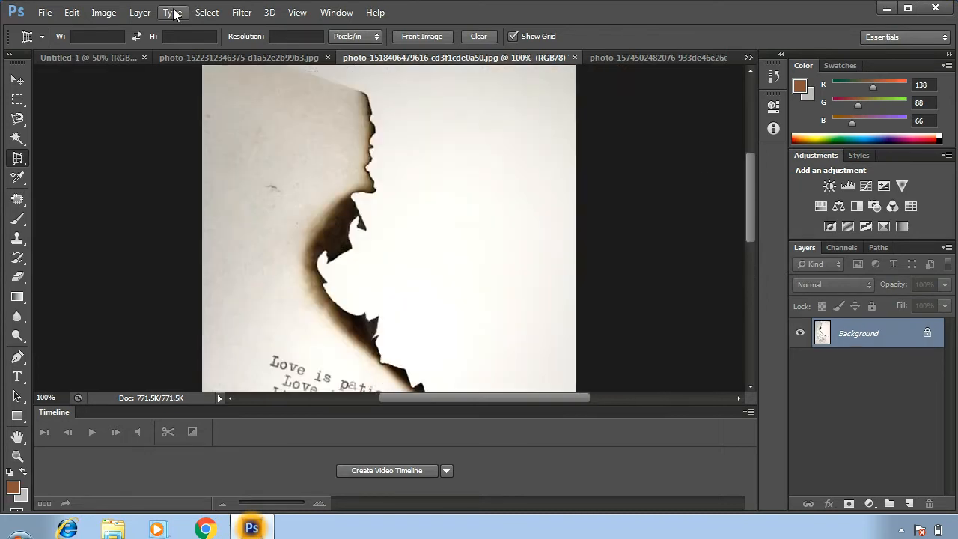
- Perspective-crop the photo around the poem text, pulling the grid's upper-right corner inward to the burnt edge and raising its upper side slightly
drag(753, 174, 741, 252)
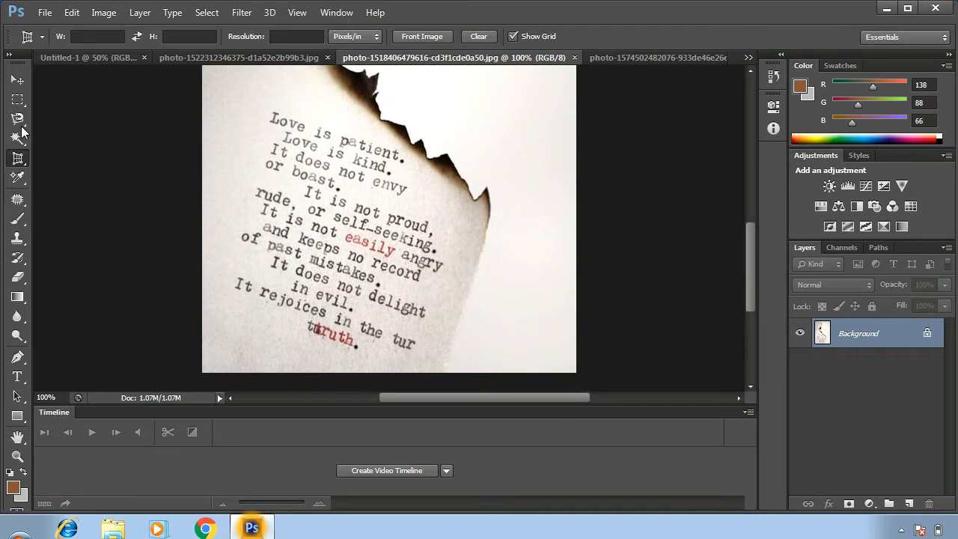
right_click(26, 159)
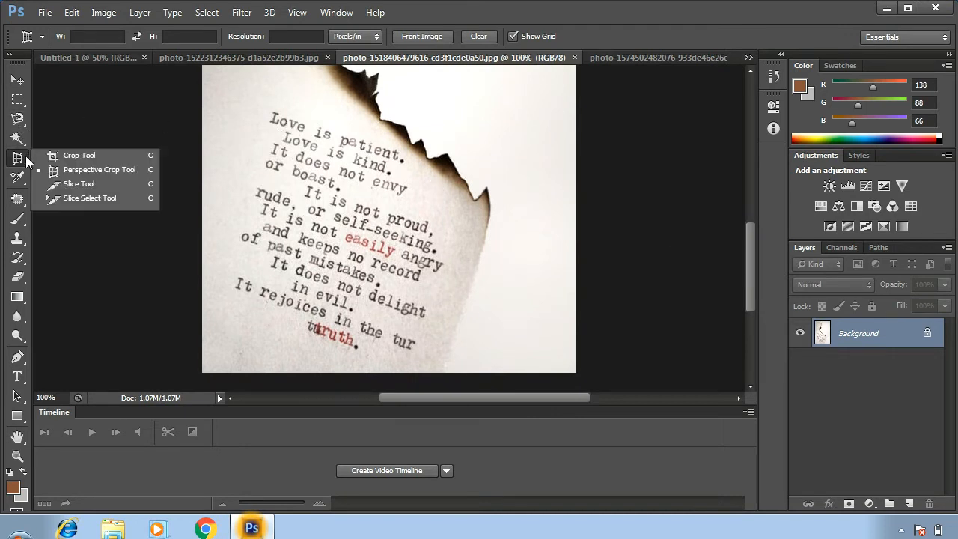
click(83, 174)
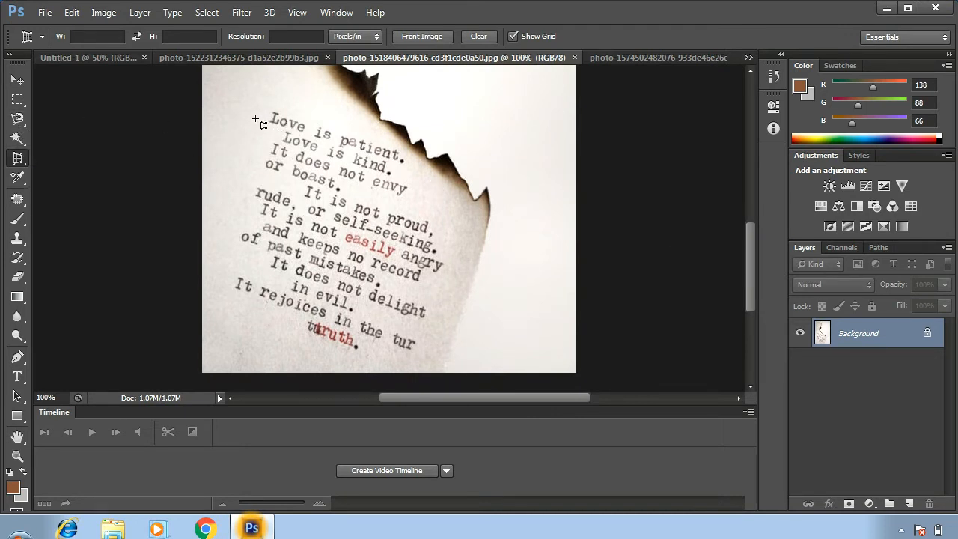
drag(213, 104, 463, 355)
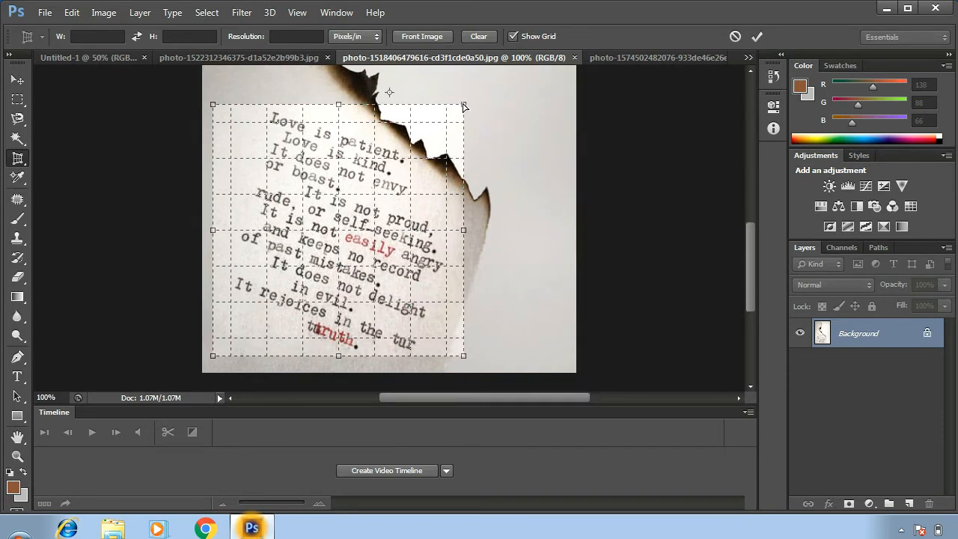
drag(463, 104, 408, 146)
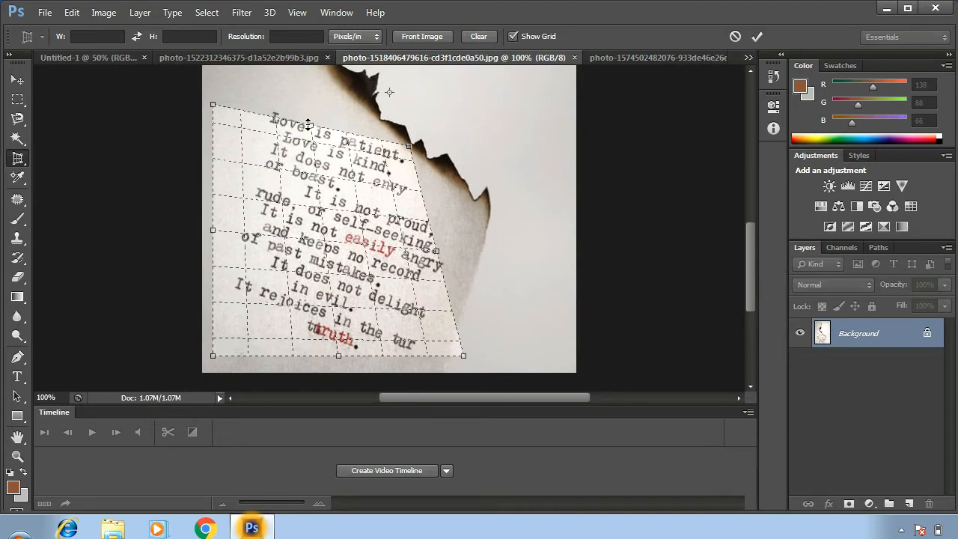
drag(311, 125, 311, 114)
key(Return)
scroll(727, 204, down, 5)
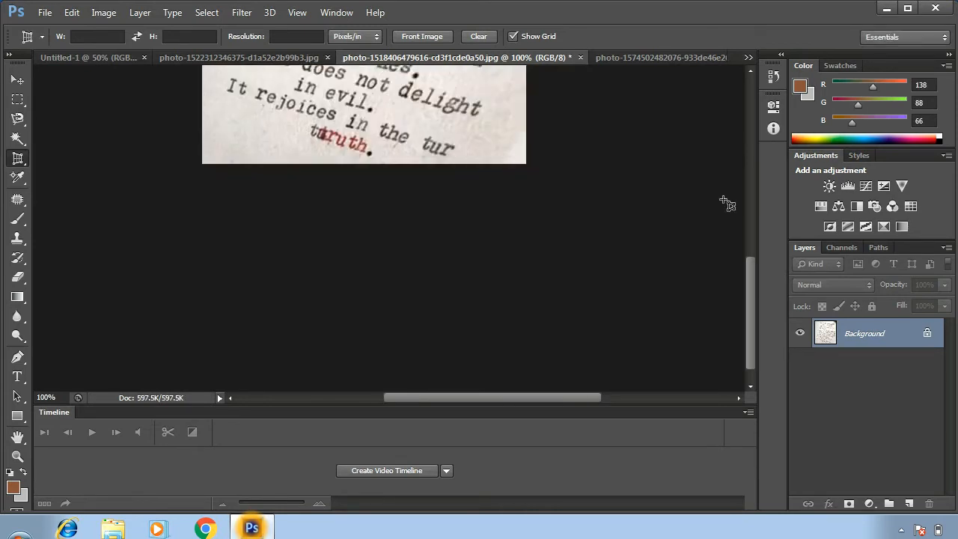
drag(748, 289, 751, 229)
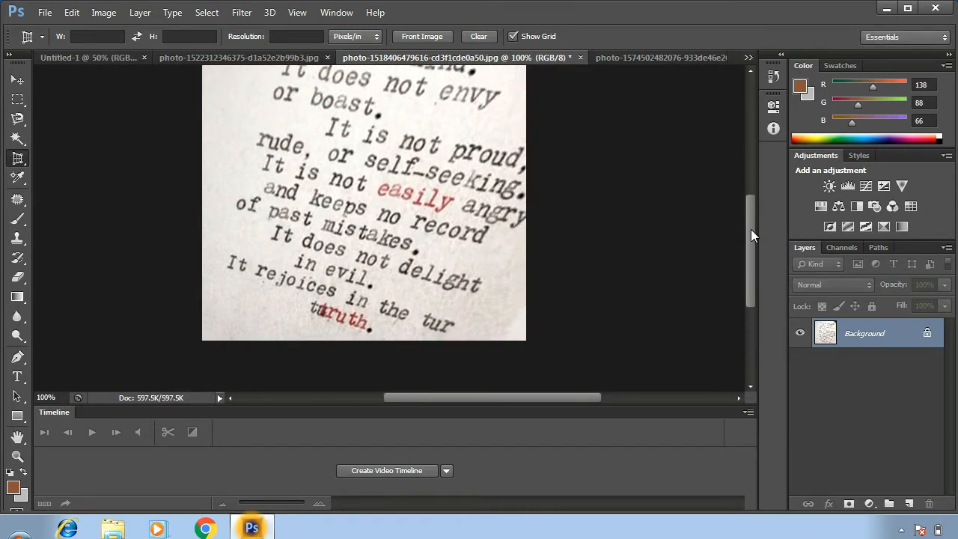
key(ctrl+minus)
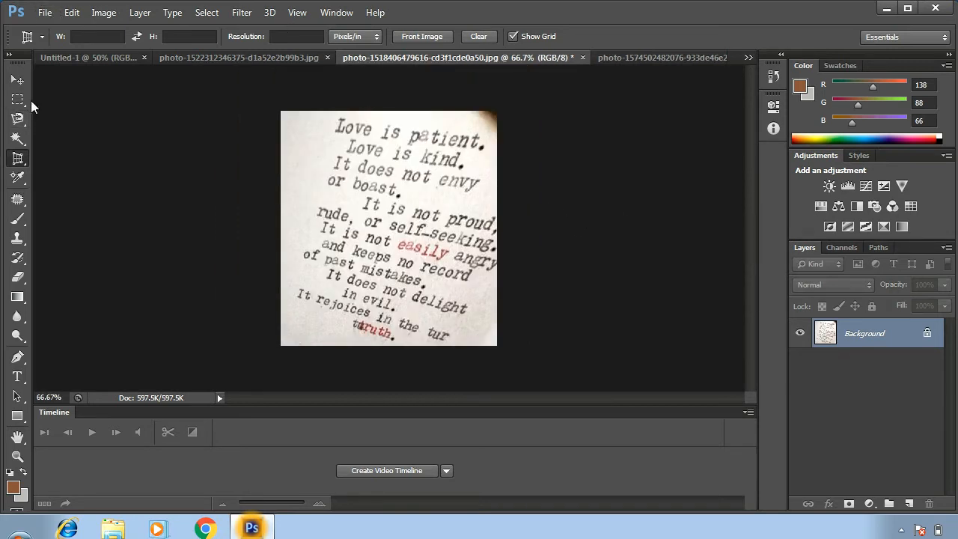
right_click(18, 158)
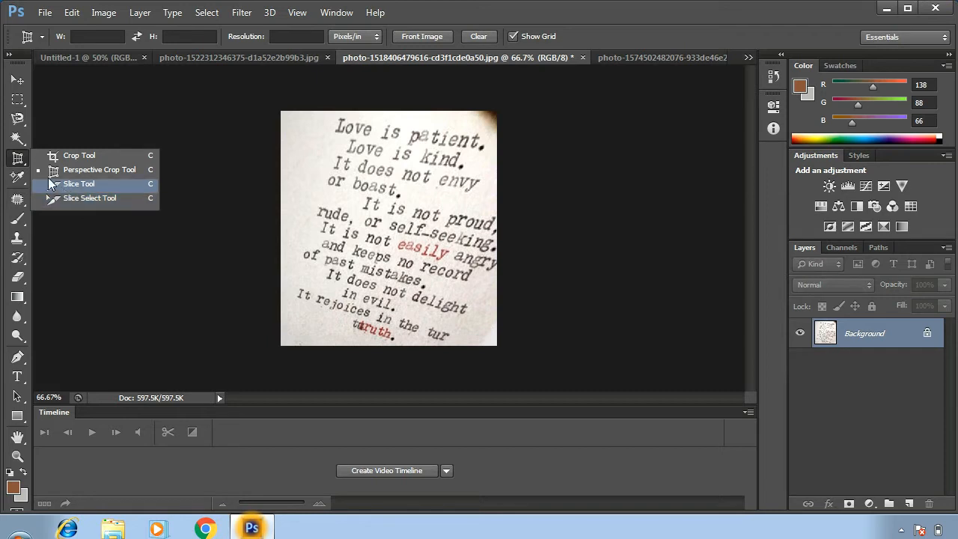
click(16, 159)
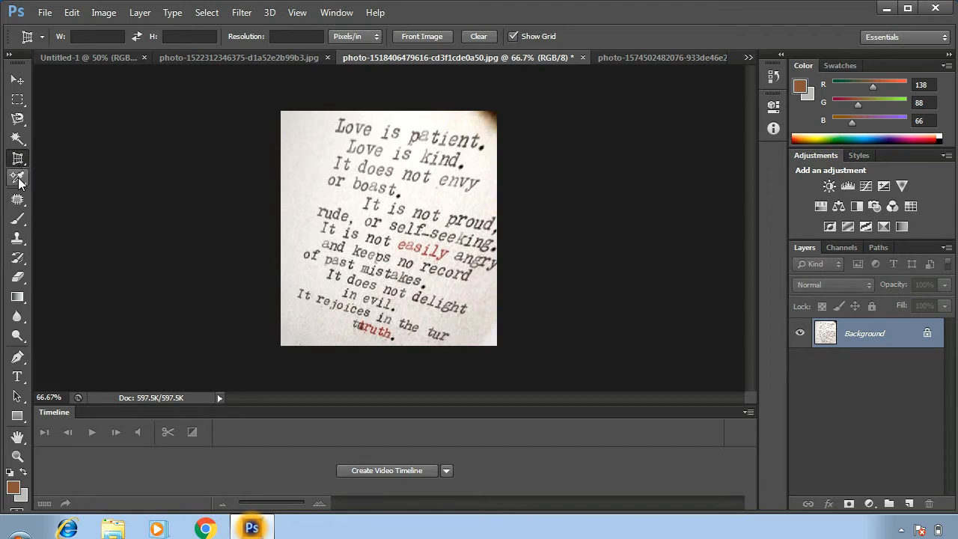
- Activate the Eyedropper Tool, switch to the photo of the man beside a car, and sample the pale foliage behind his outstretched arm
click(19, 180)
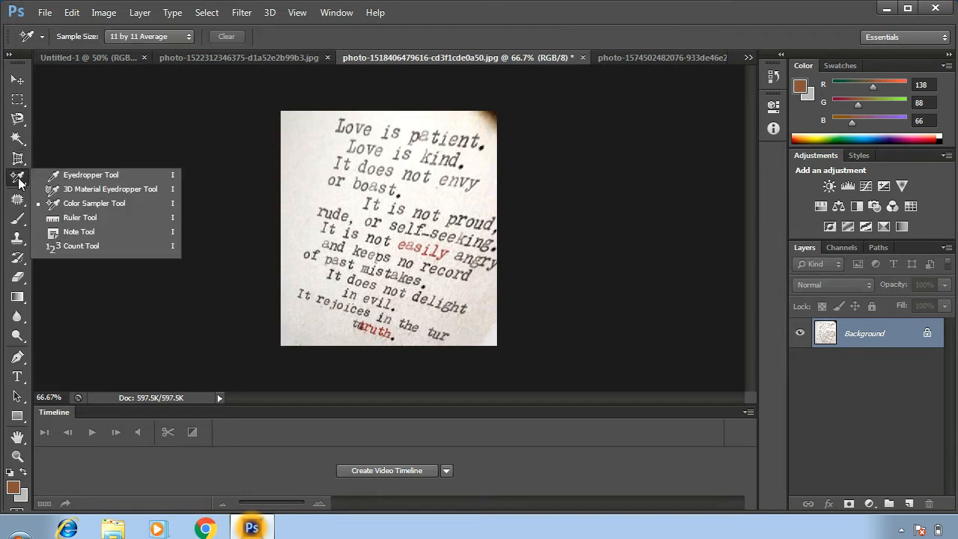
click(76, 176)
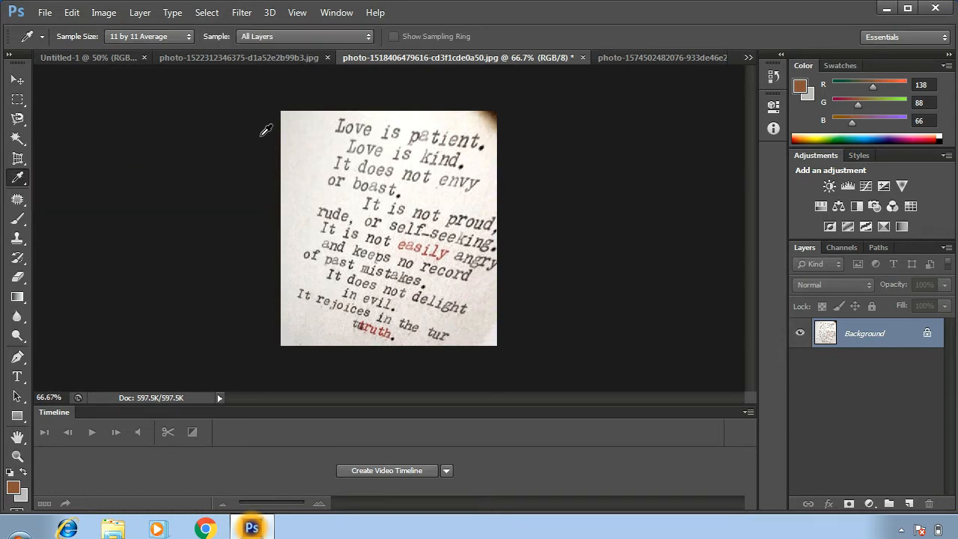
click(630, 61)
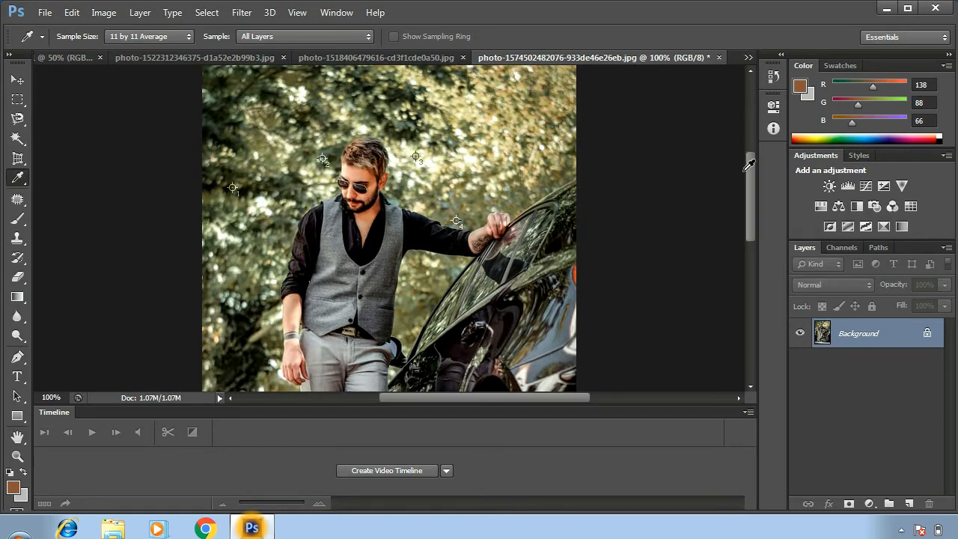
drag(748, 171, 749, 177)
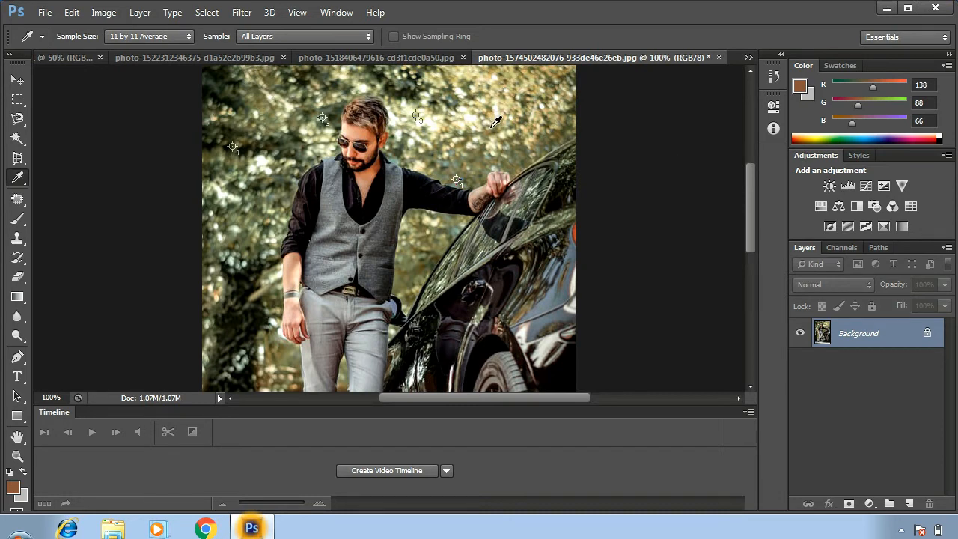
click(468, 112)
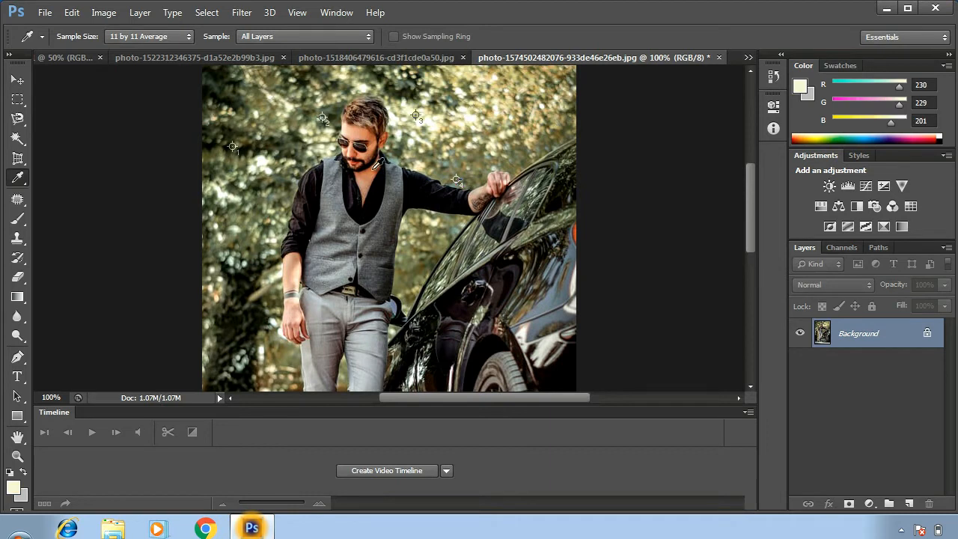
click(13, 490)
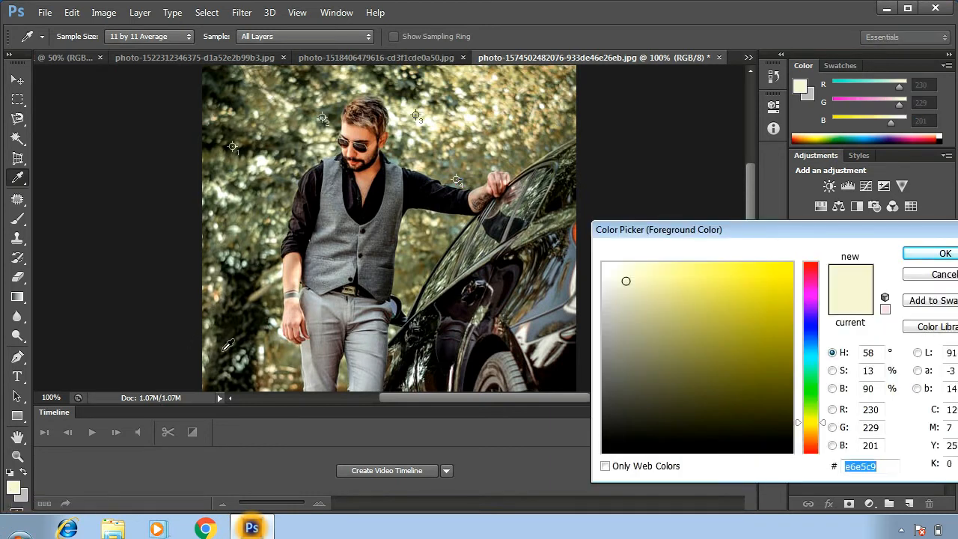
drag(815, 349, 813, 329)
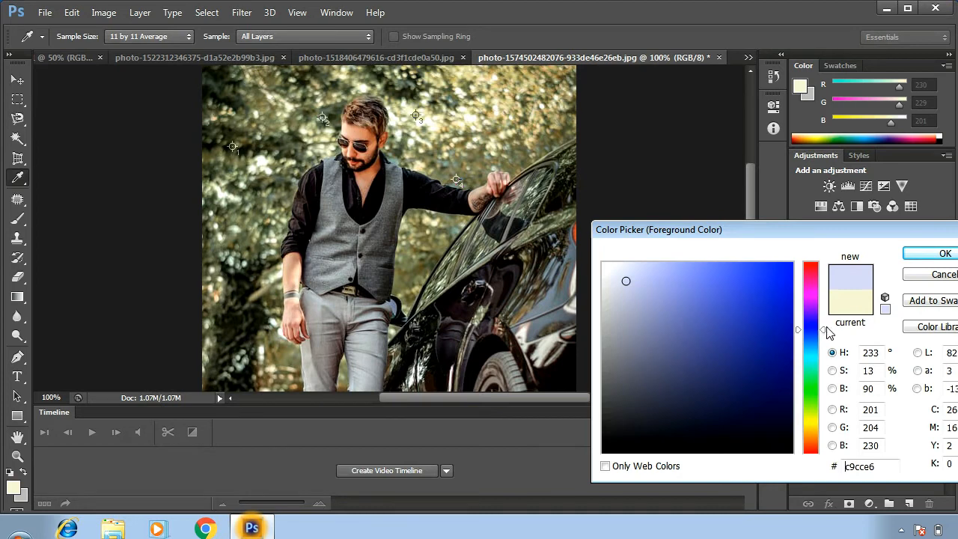
click(815, 272)
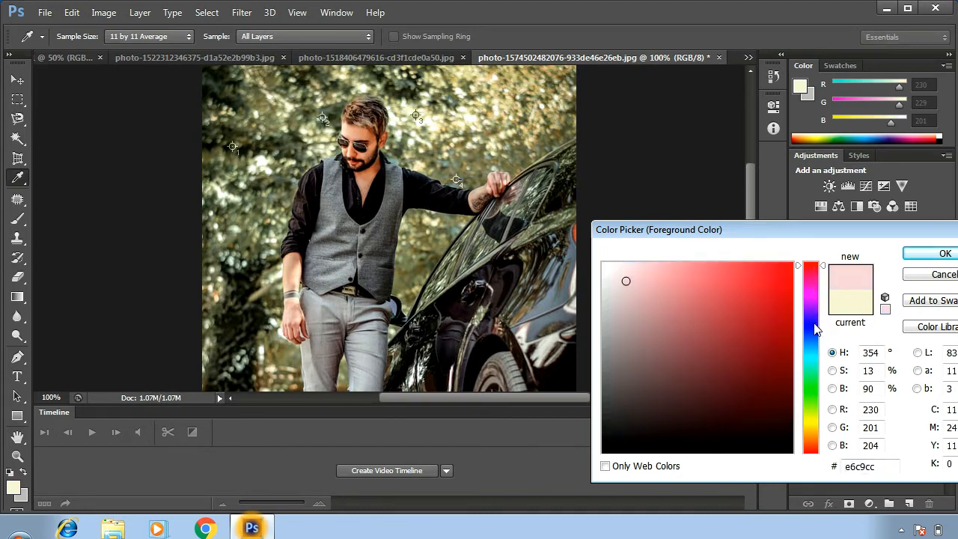
click(814, 356)
click(933, 277)
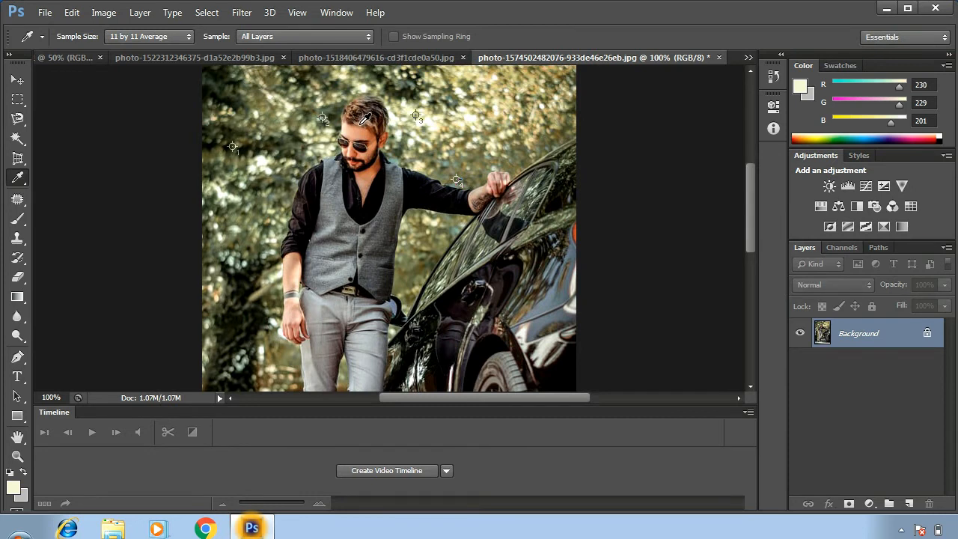
- Sample foreground colors with the Eyedropper Tool from the sunglasses, foliage and car wheel, finishing on the man's orange-brown forehead
right_click(17, 179)
click(57, 175)
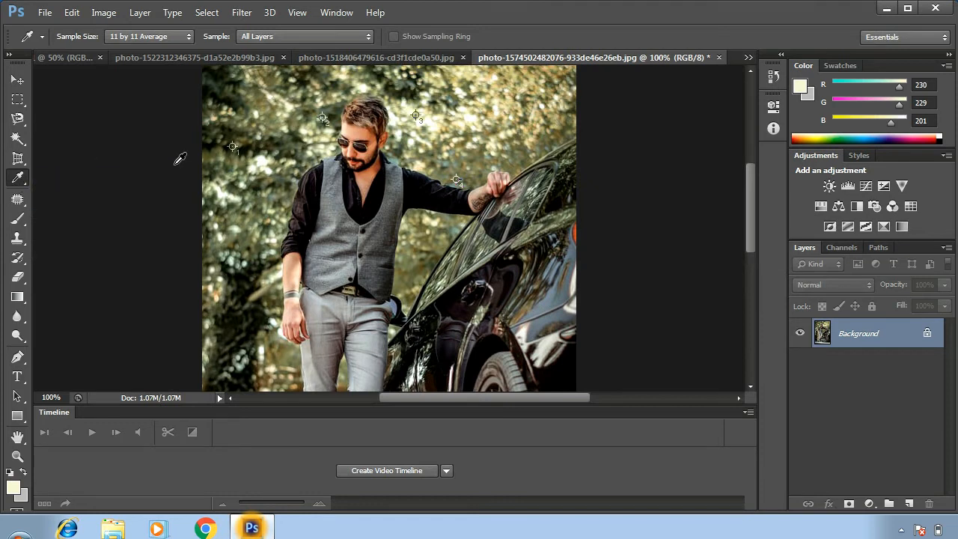
click(360, 148)
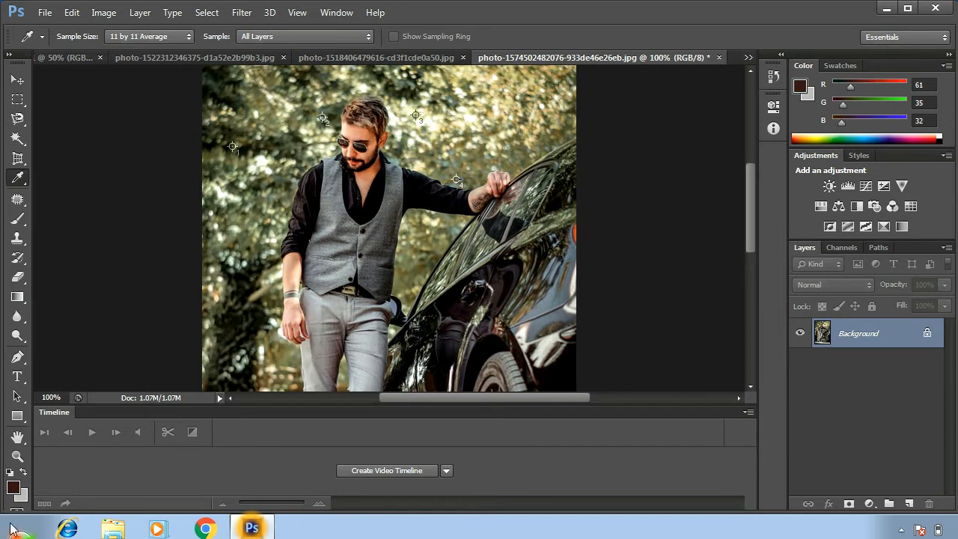
click(265, 199)
click(506, 368)
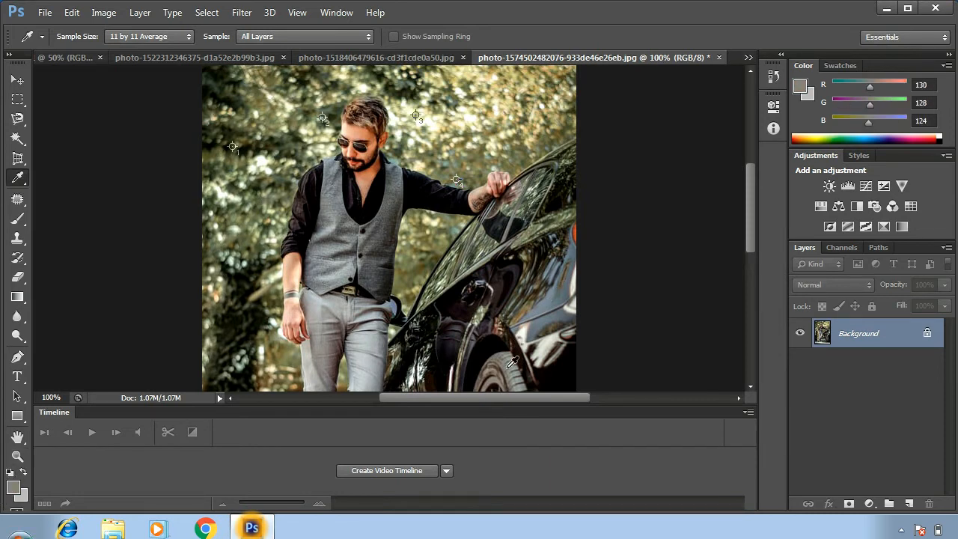
click(460, 157)
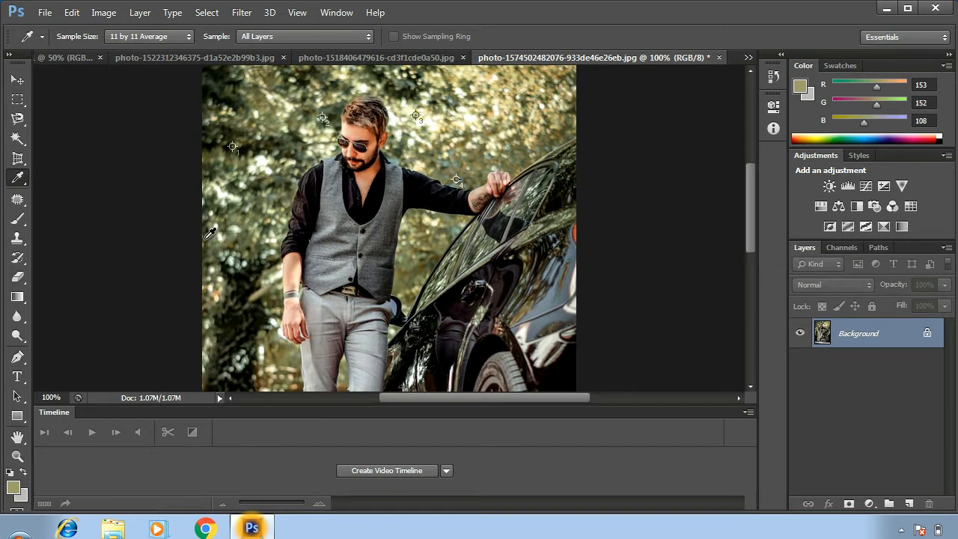
click(368, 130)
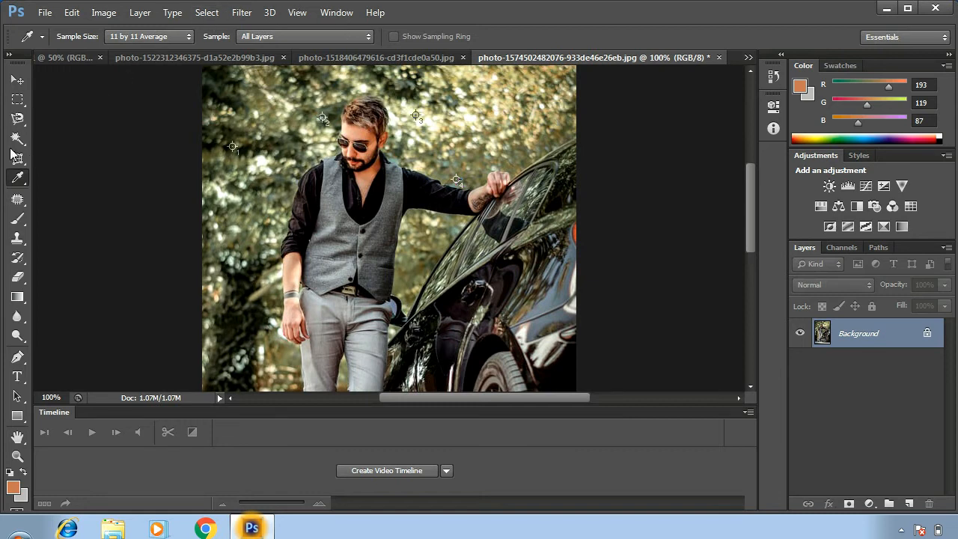
- Place four Color Sampler points on the man's dark sleeve, the foliage on either side of his head, and the car window's lower edge
right_click(18, 178)
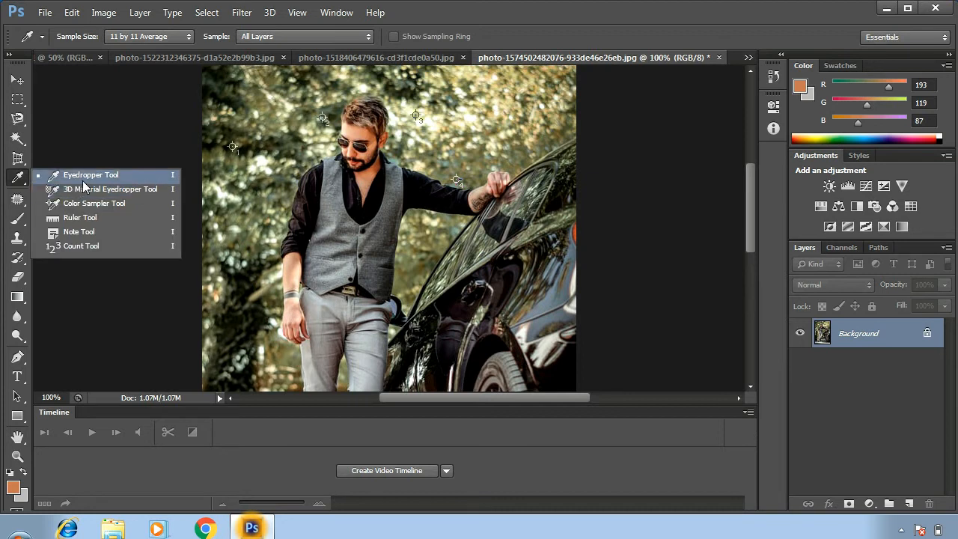
click(93, 202)
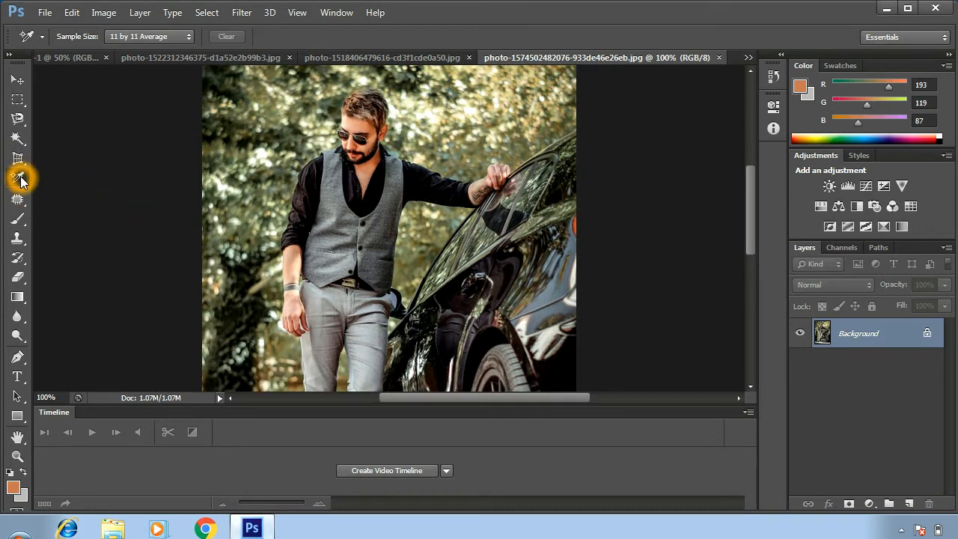
right_click(19, 179)
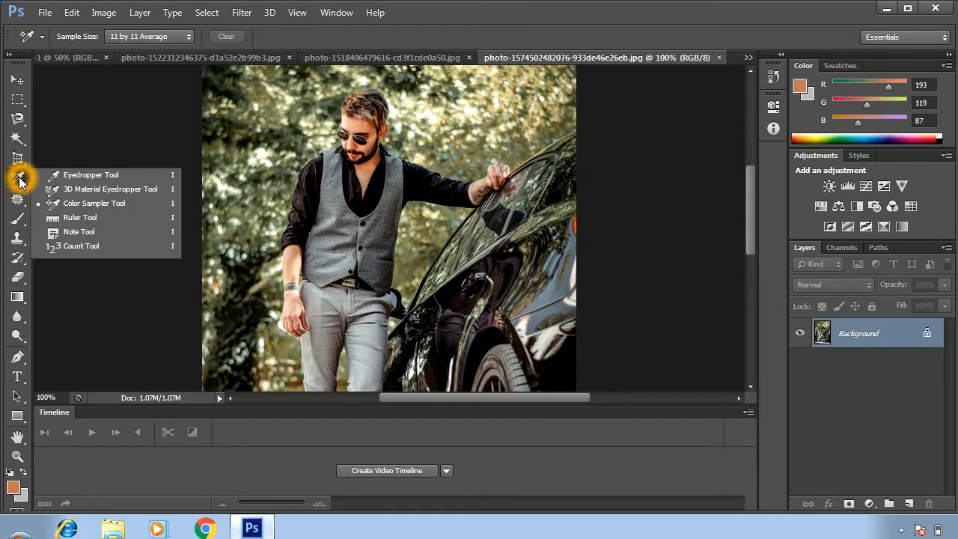
click(87, 203)
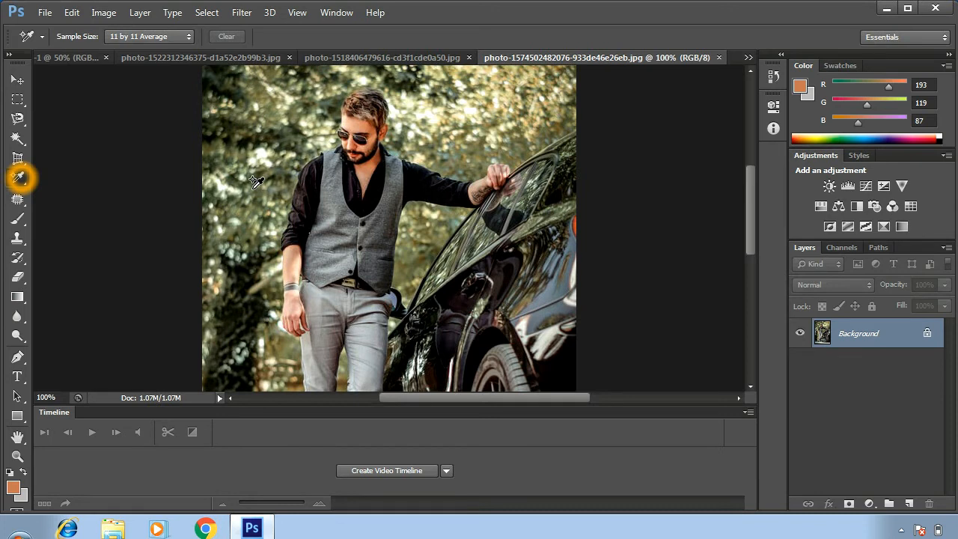
click(307, 176)
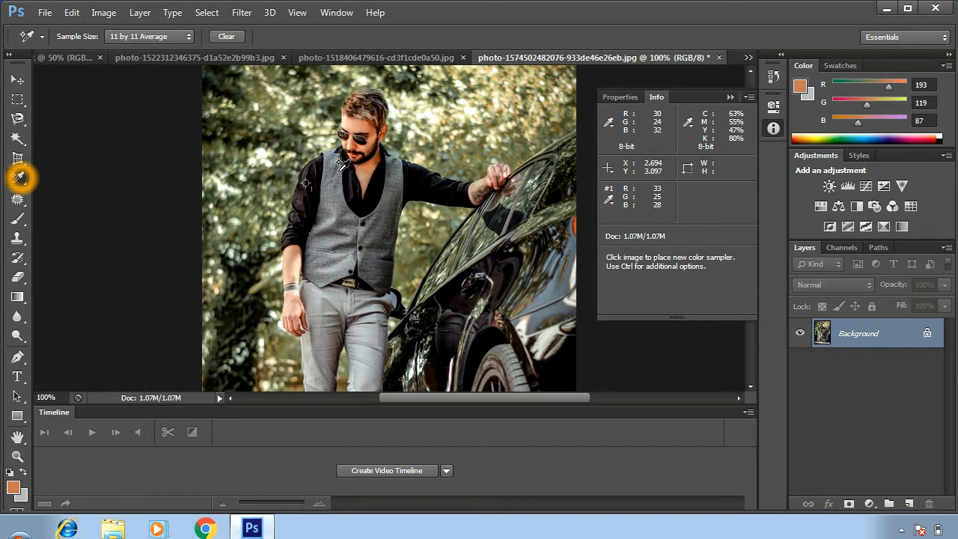
click(320, 109)
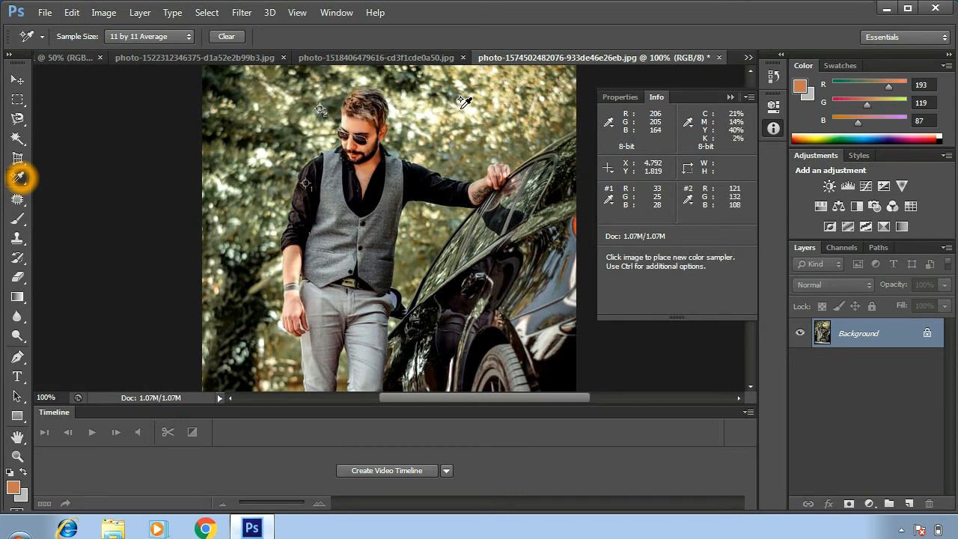
click(460, 110)
click(488, 252)
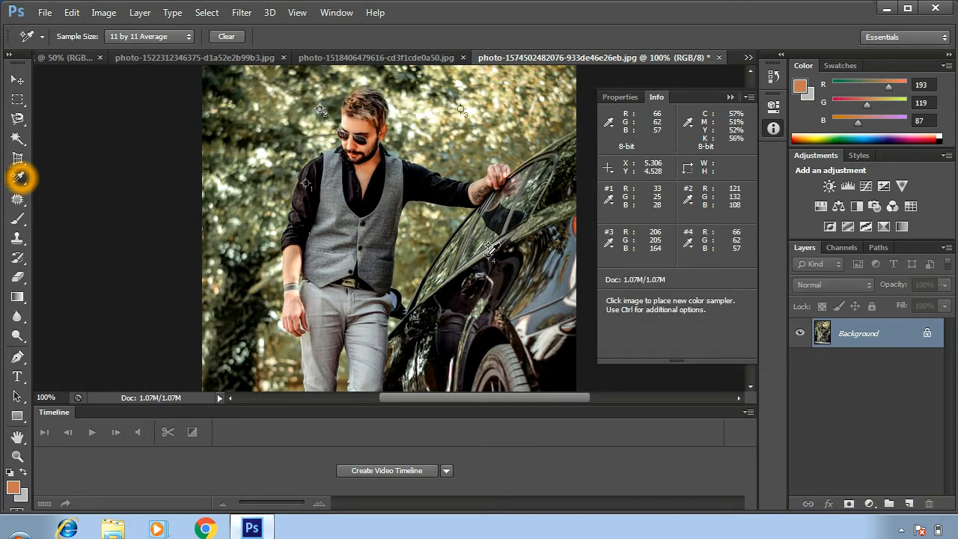
- Try to place a fifth color sampler on the foliage between the man and the car, and collapse the Info panel
click(415, 219)
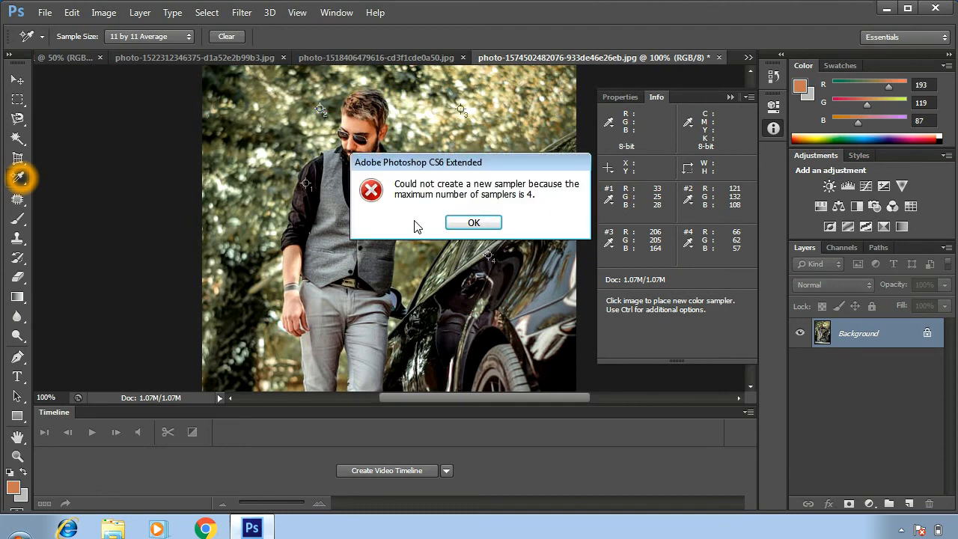
click(473, 224)
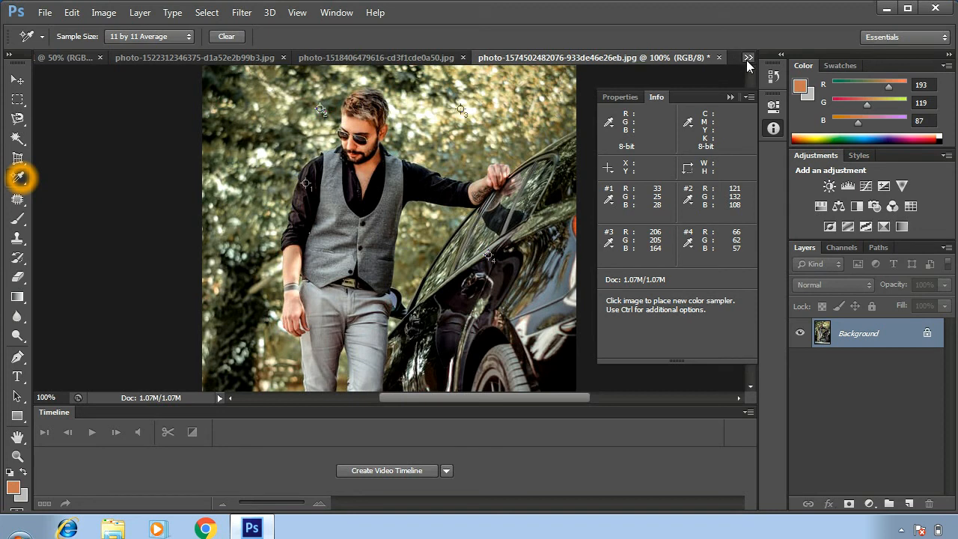
click(731, 102)
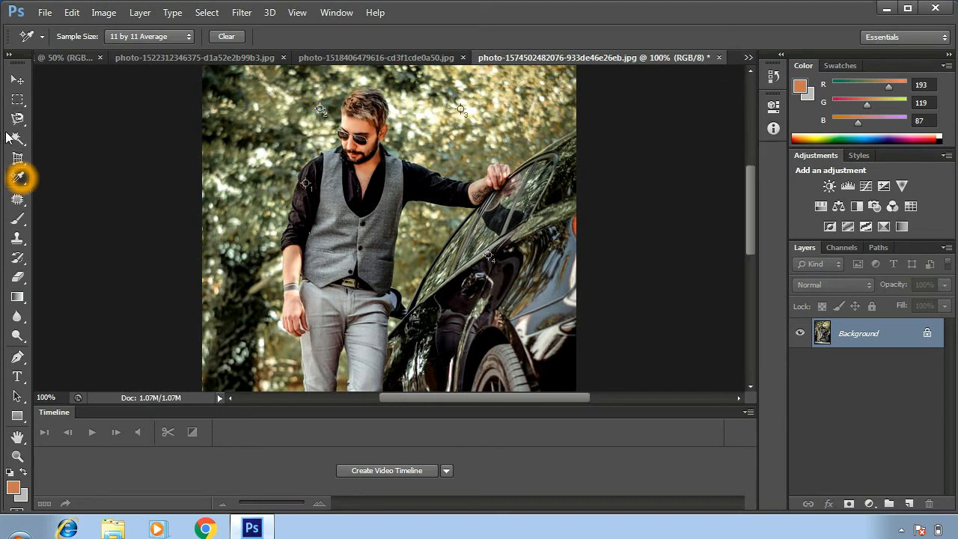
- Add a note reading "glass" beside the man's sunglasses with the Note Tool
click(18, 177)
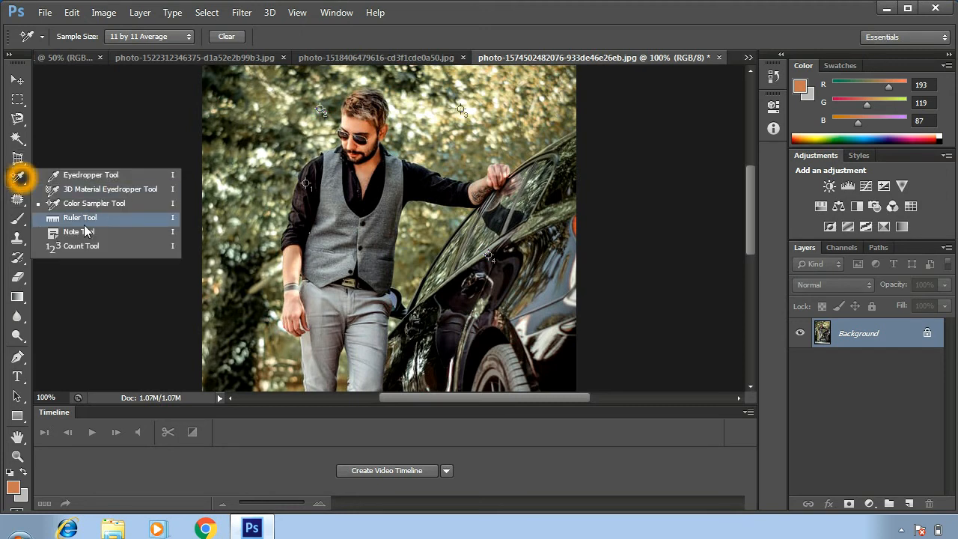
click(62, 233)
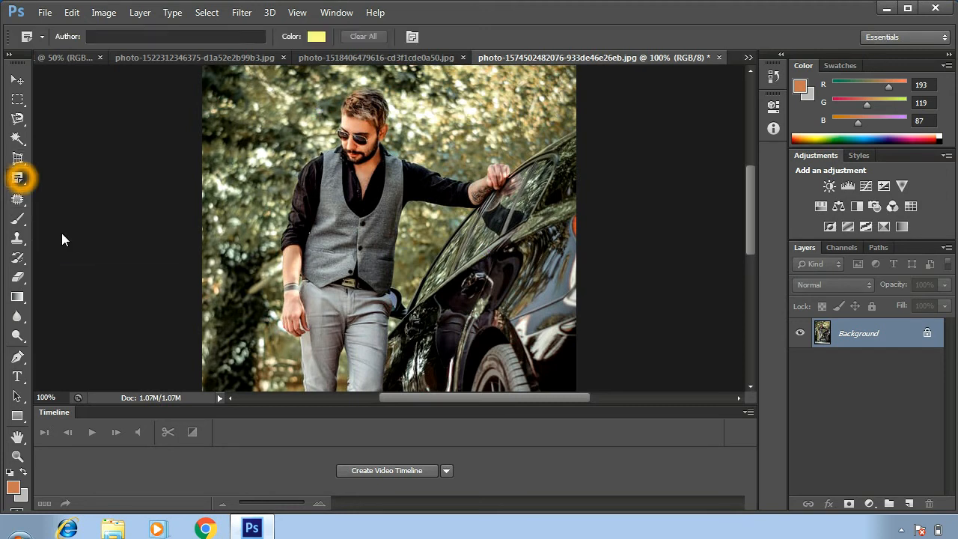
click(370, 142)
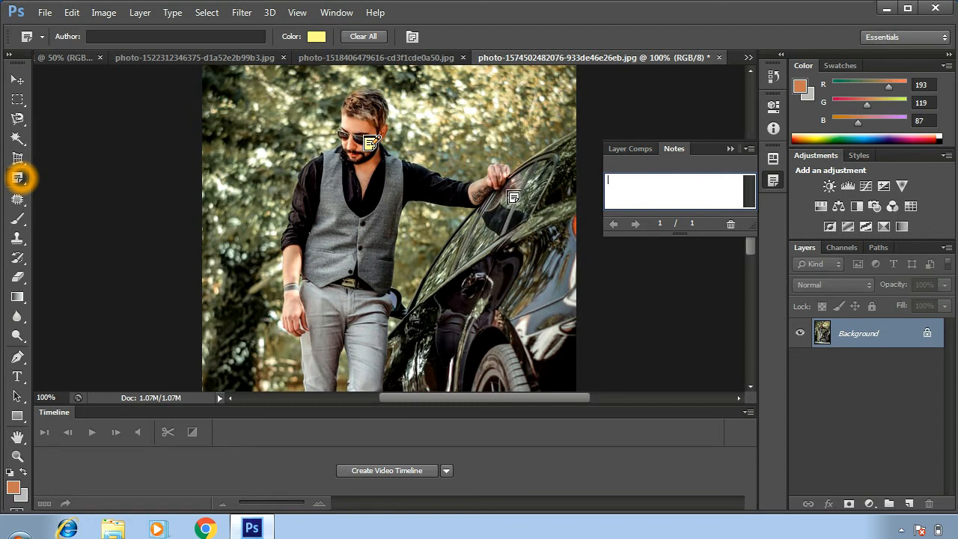
text(lass)
click(17, 79)
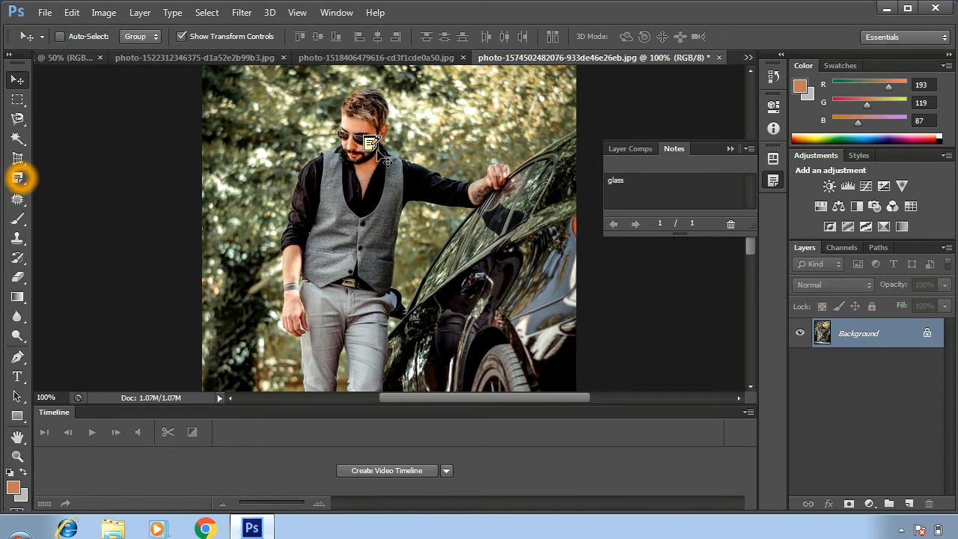
click(649, 193)
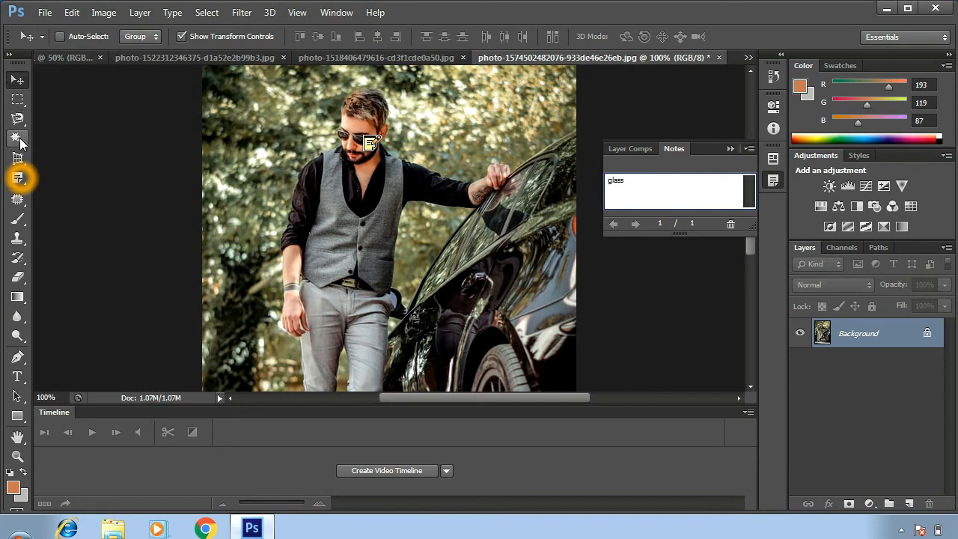
- Add a note reading "backgroung" on the foliage beside the man's forearm and an empty note on the car above its wheel
click(18, 177)
click(75, 231)
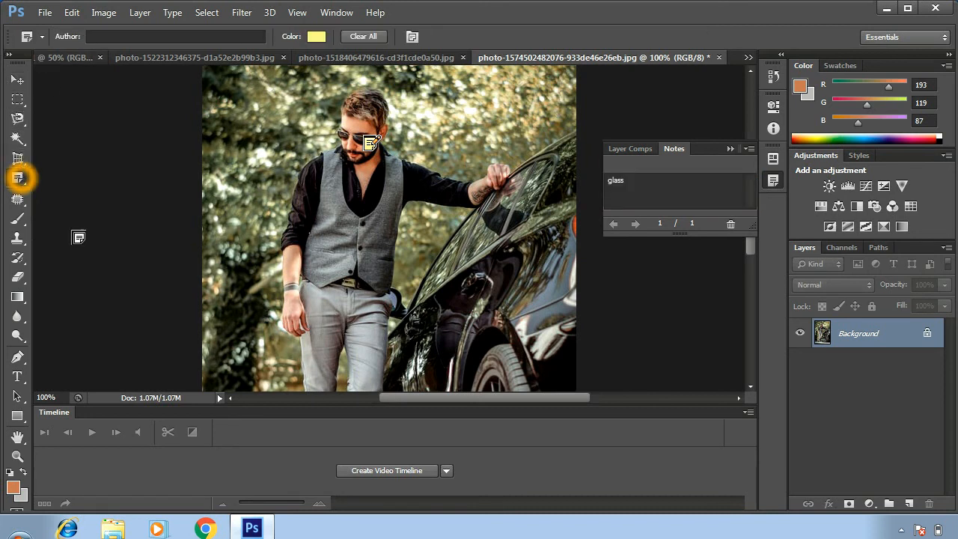
click(271, 276)
click(727, 186)
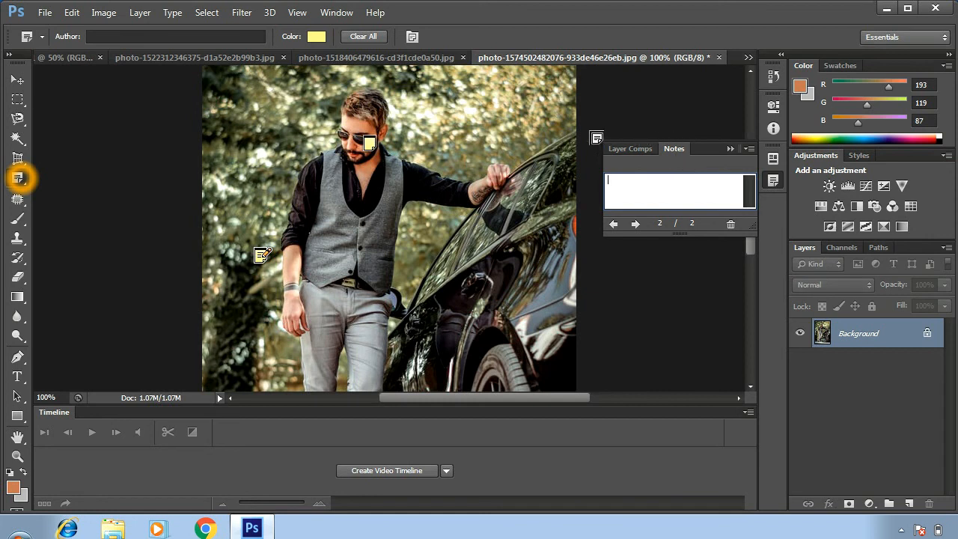
text(backgroung)
click(494, 307)
- Read the sunglasses note and the foliage note in turn using the Move Tool
click(15, 82)
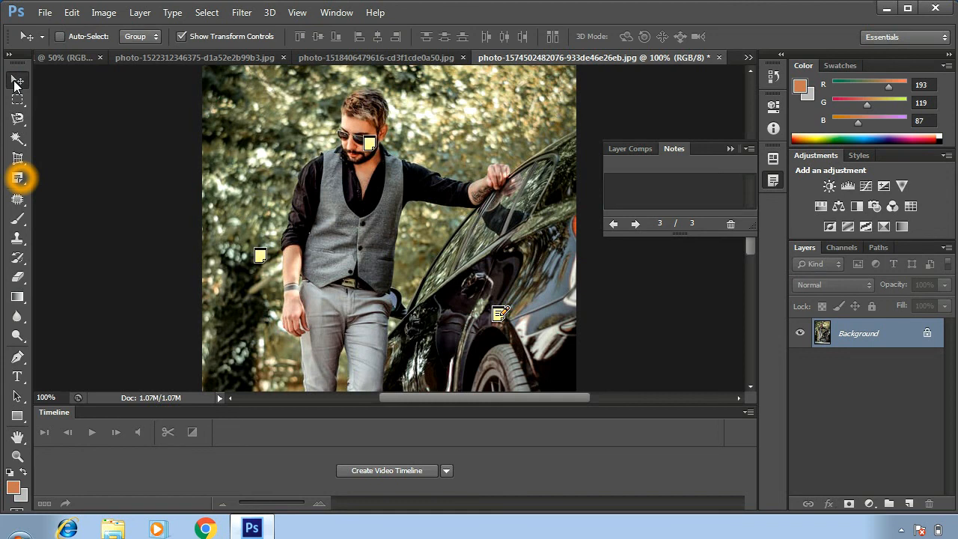
click(369, 142)
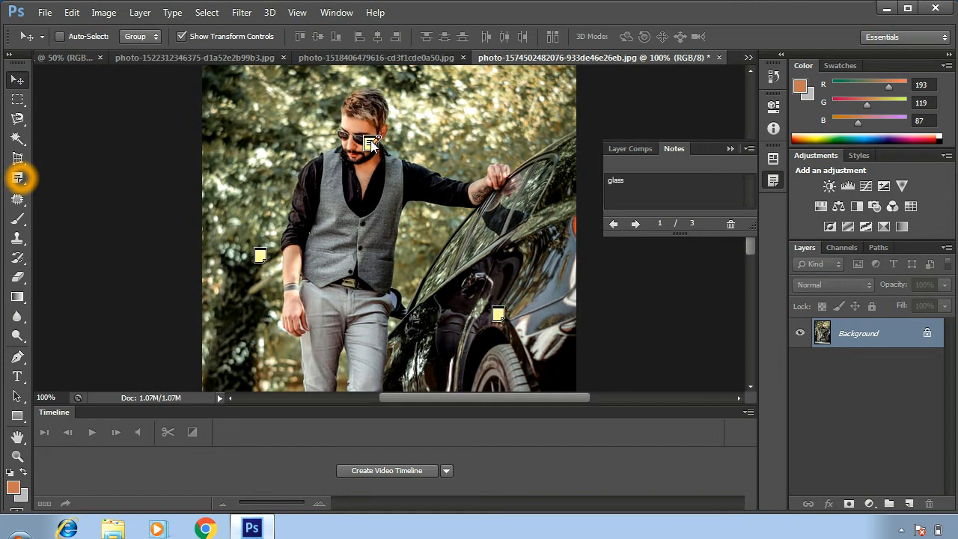
click(258, 254)
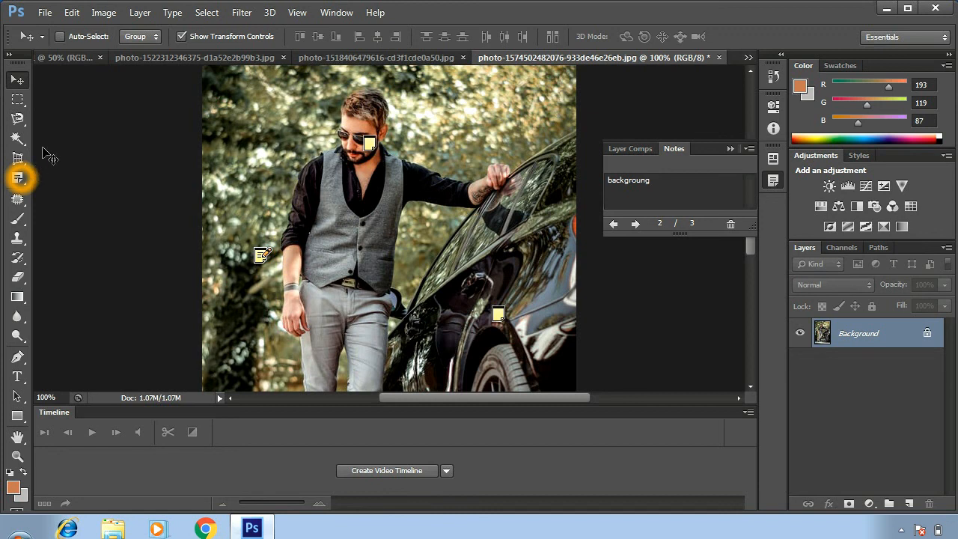
click(19, 182)
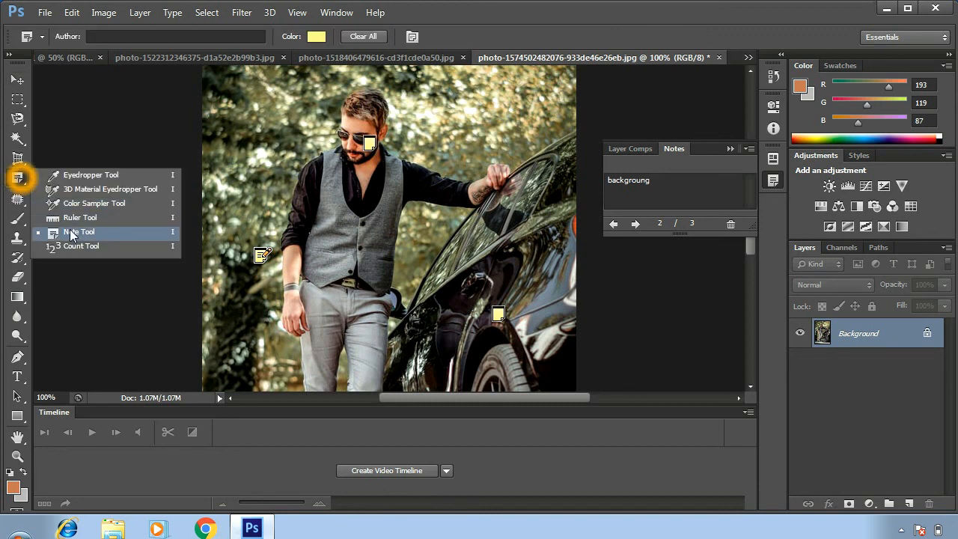